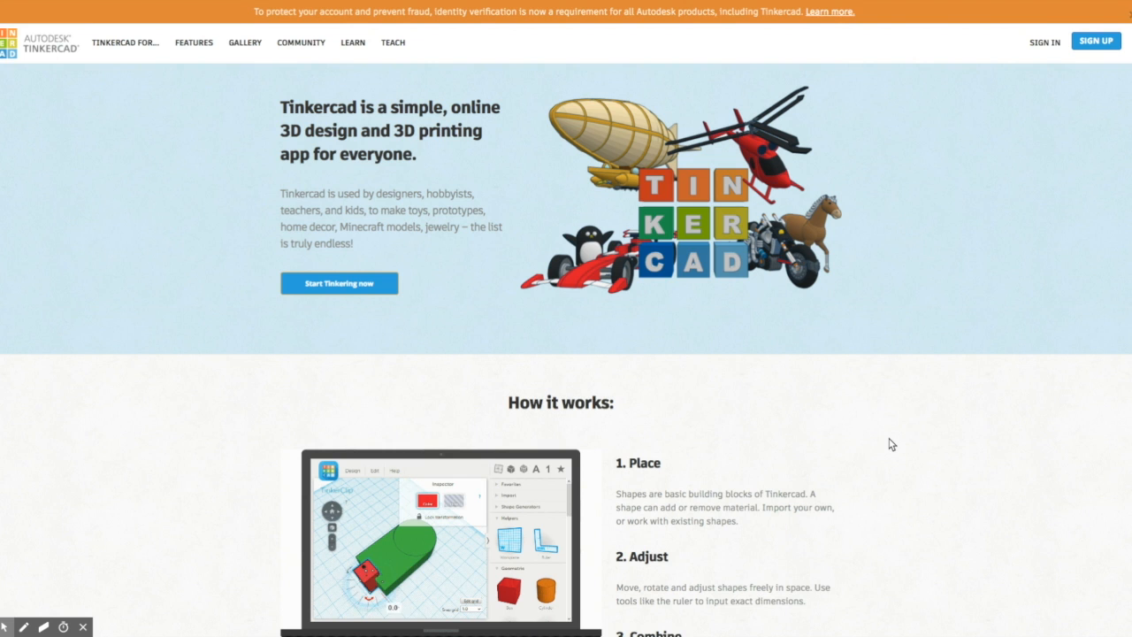
# - Sign in to Tinkercad through a social provider, using the Google account
pyautogui.click(1054, 49)
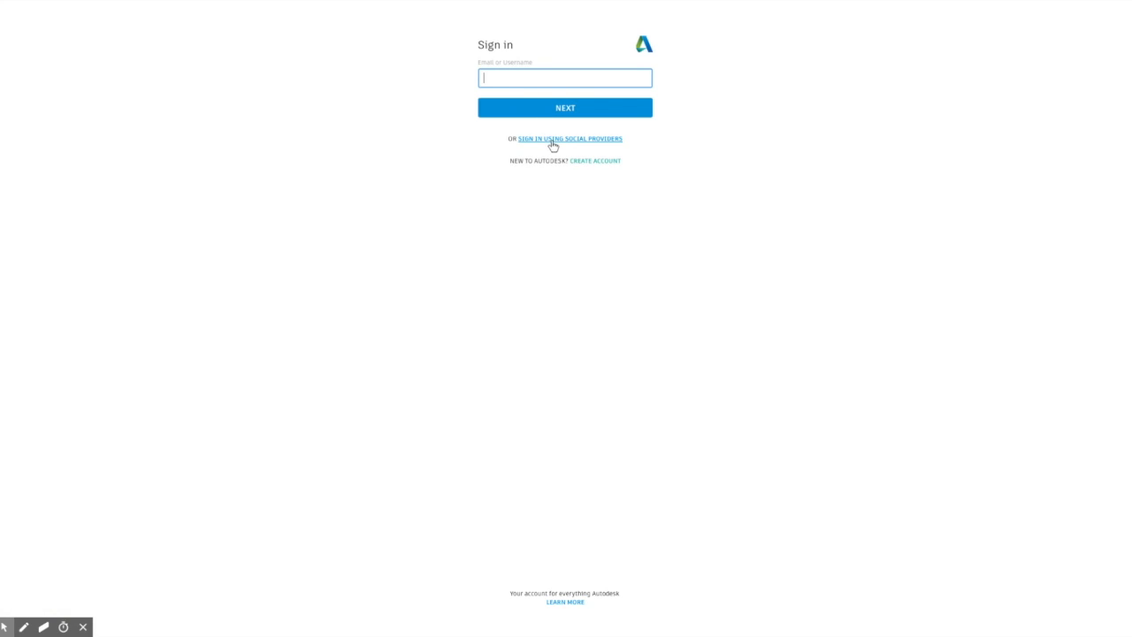
pyautogui.click(552, 140)
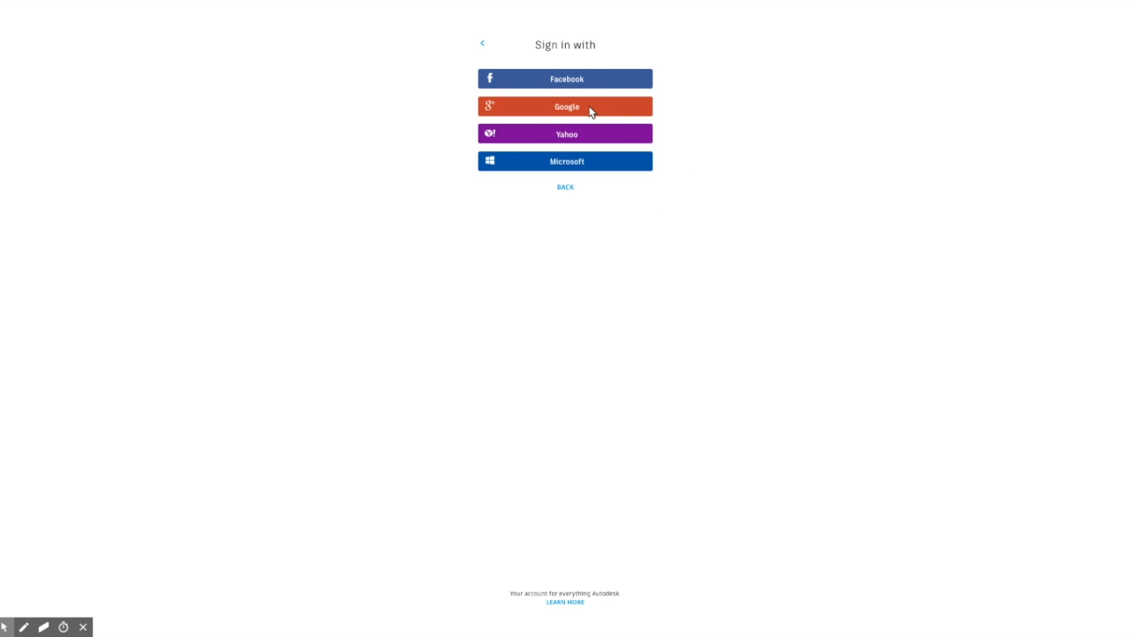
pyautogui.click(567, 108)
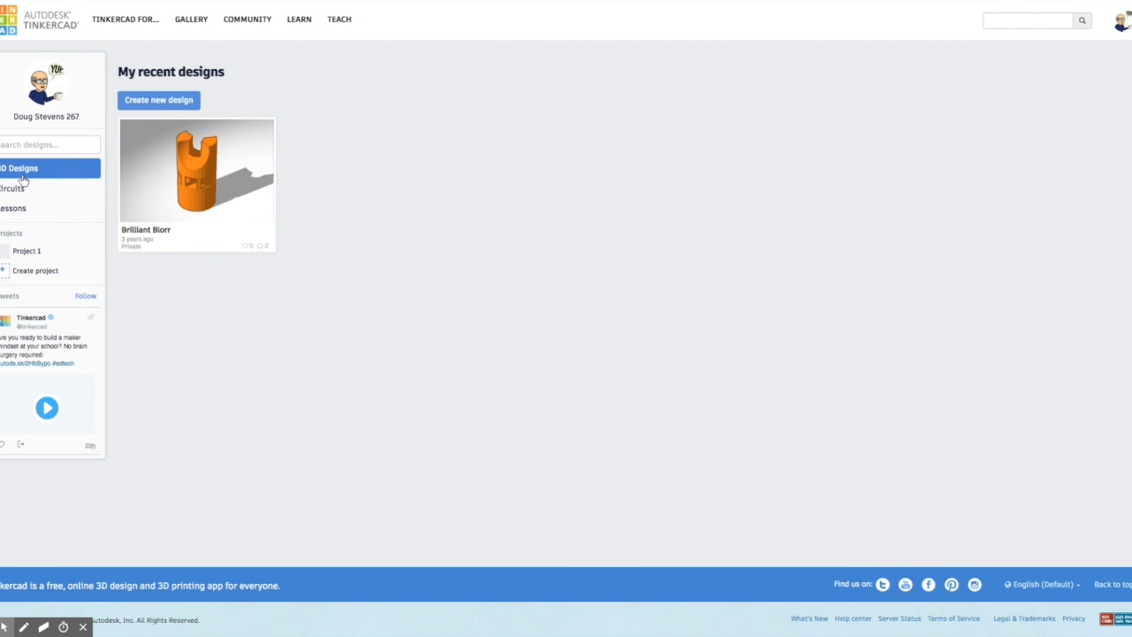
# - Switch from the 3D designs to Circuits and create a new circuit
pyautogui.moveTo(187, 182)
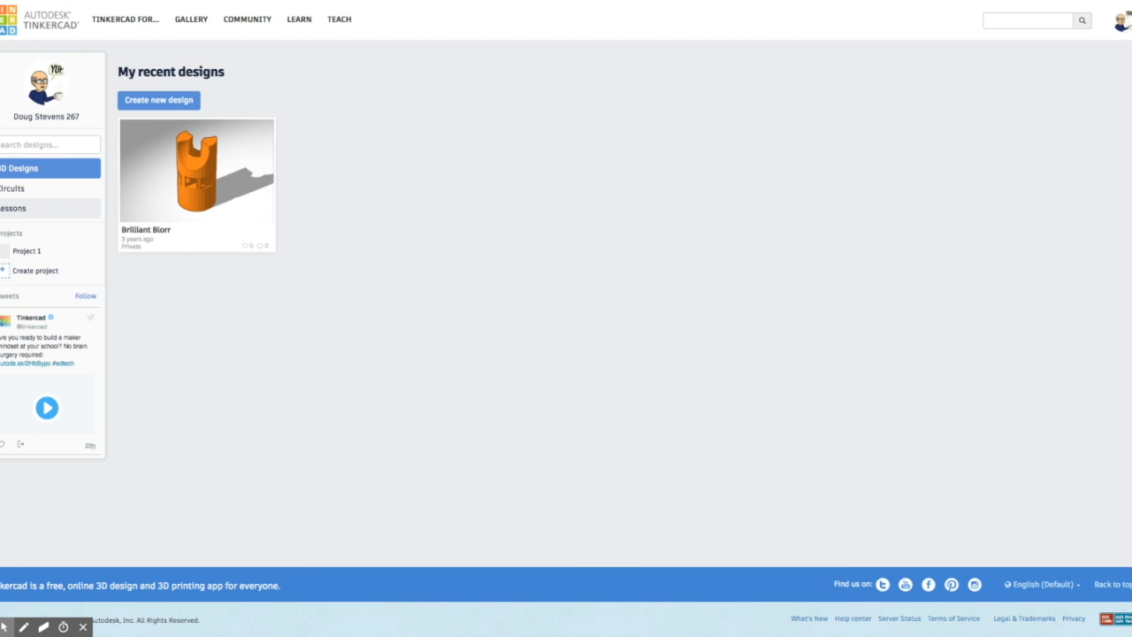
pyautogui.click(15, 196)
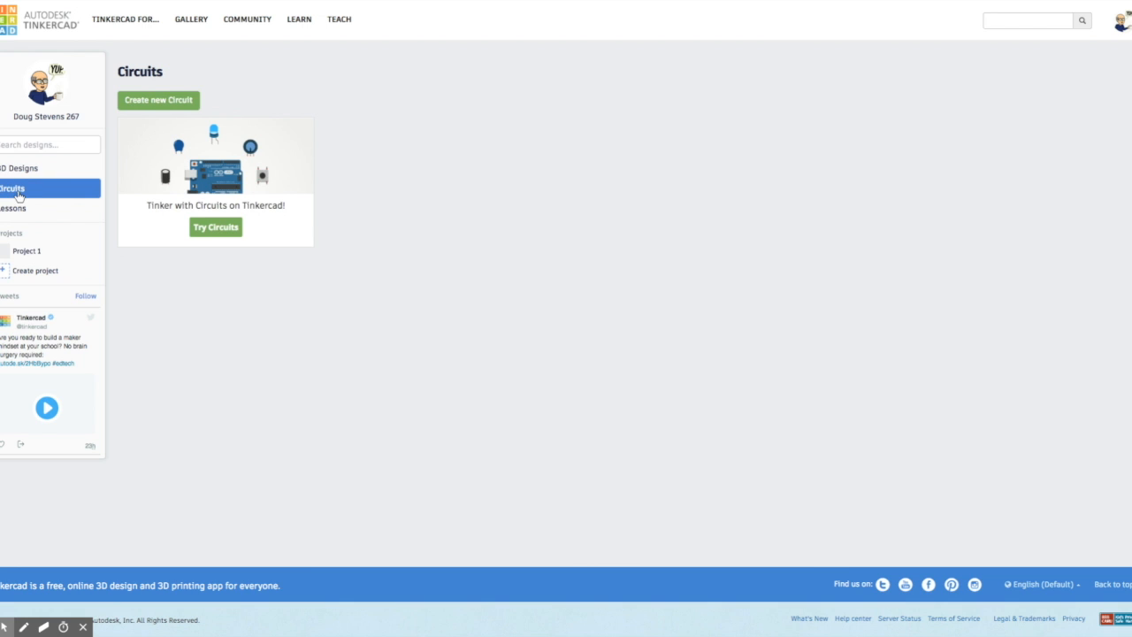
pyautogui.click(159, 100)
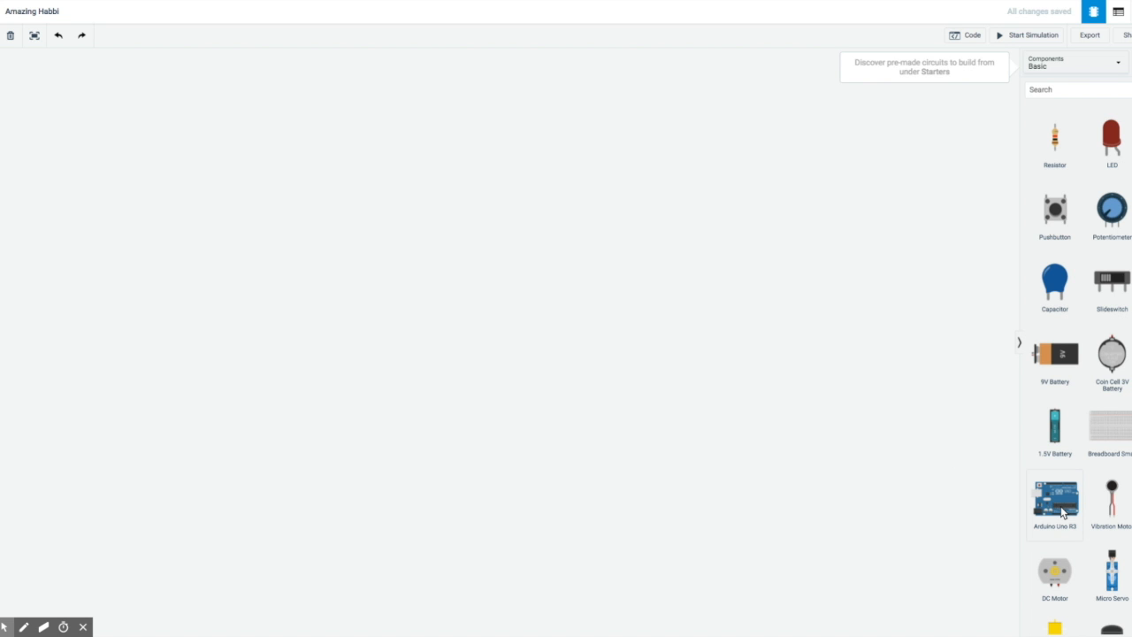
# - Place an Arduino Uno R3 in the empty circuit and a small breadboard above it
pyautogui.moveTo(1058, 510); pyautogui.dragTo(565, 439)
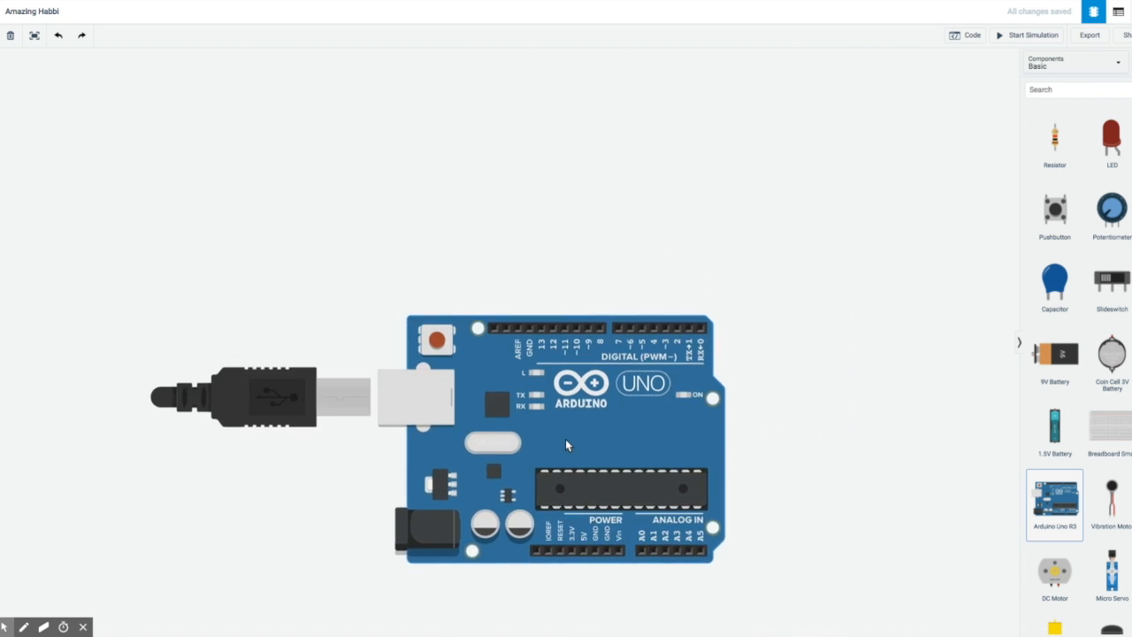
pyautogui.scroll(-3, 554, 380)
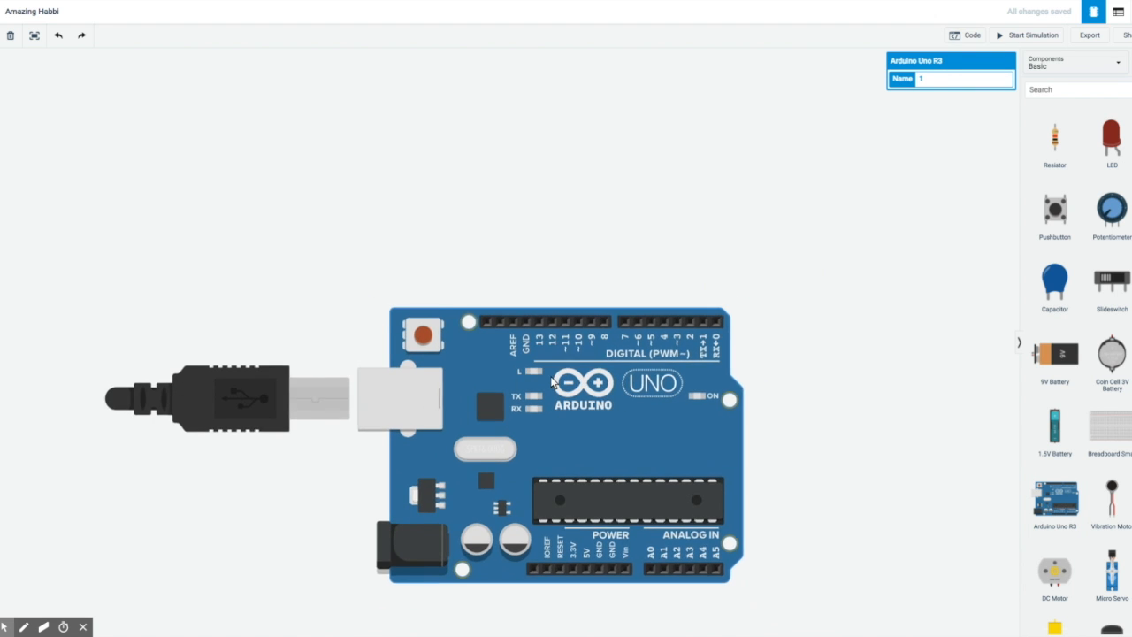
pyautogui.scroll(-2, 554, 380)
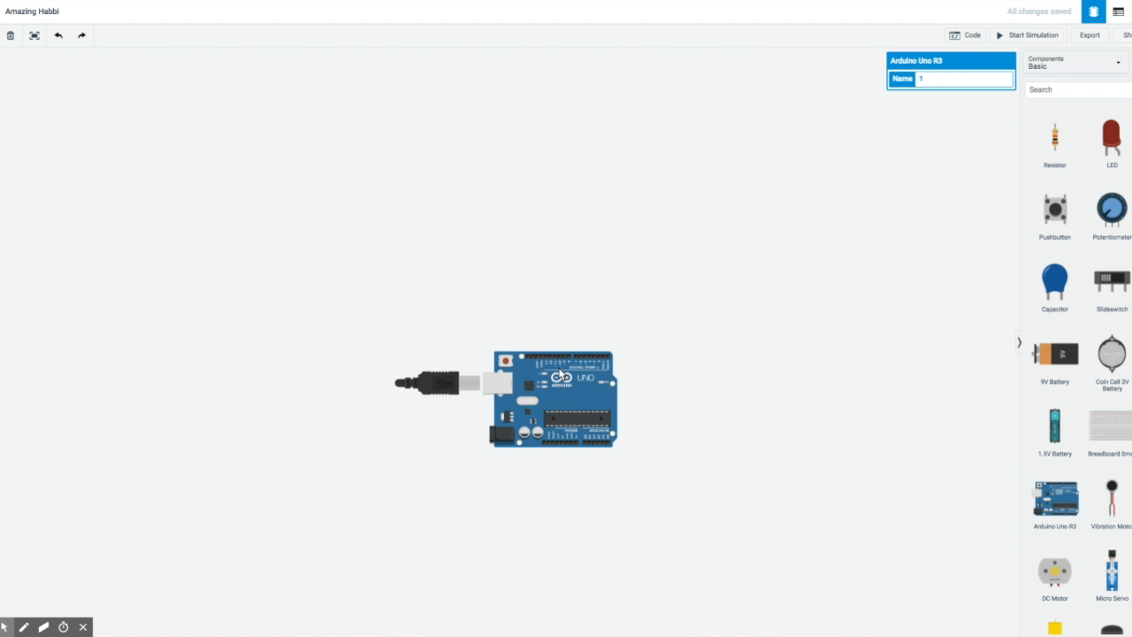
pyautogui.scroll(1, 582, 392)
pyautogui.scroll(-1, 581, 389)
pyautogui.moveTo(1117, 431); pyautogui.dragTo(557, 218)
pyautogui.click(557, 218)
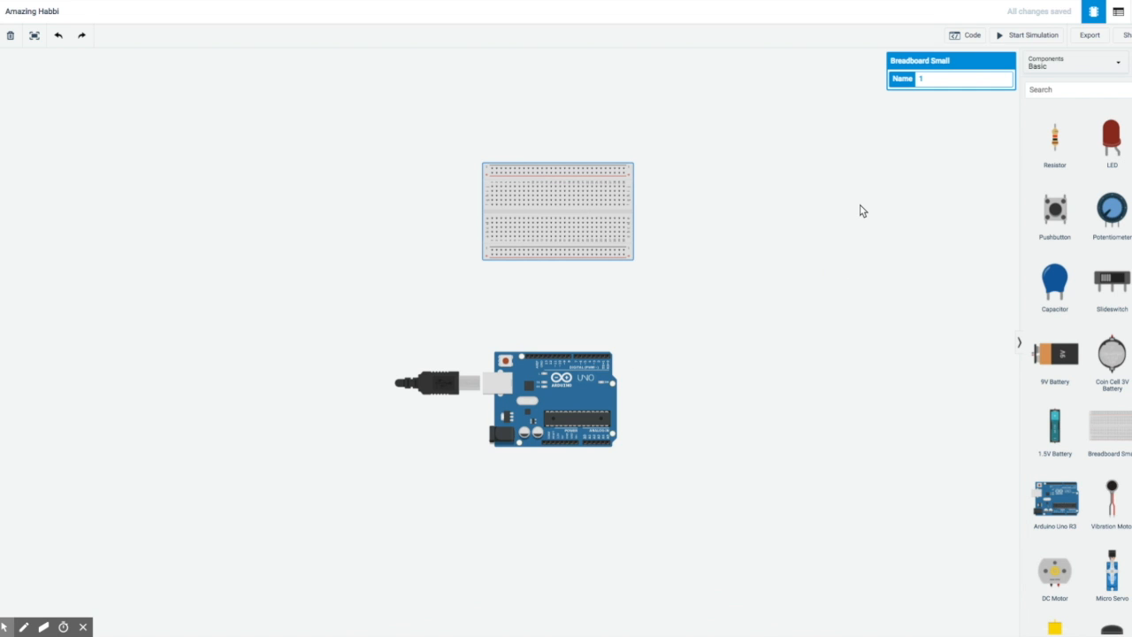
# - Search the components for "led" and place an RGB LED in the upper half of the breadboard
pyautogui.click(1064, 87)
pyautogui.write('led')
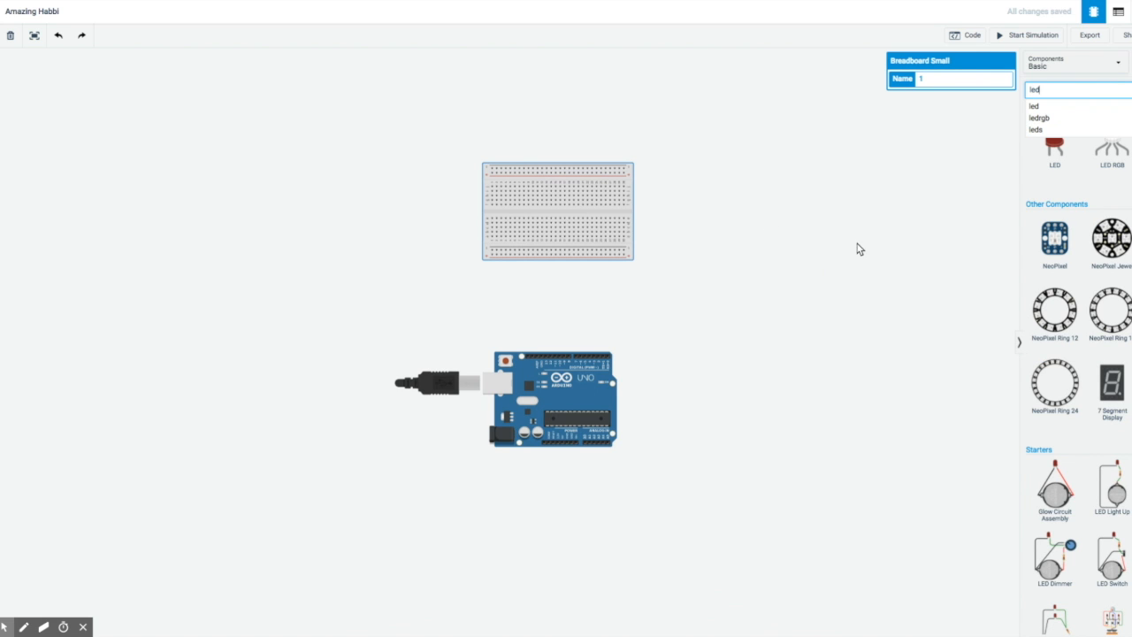
pyautogui.click(950, 182)
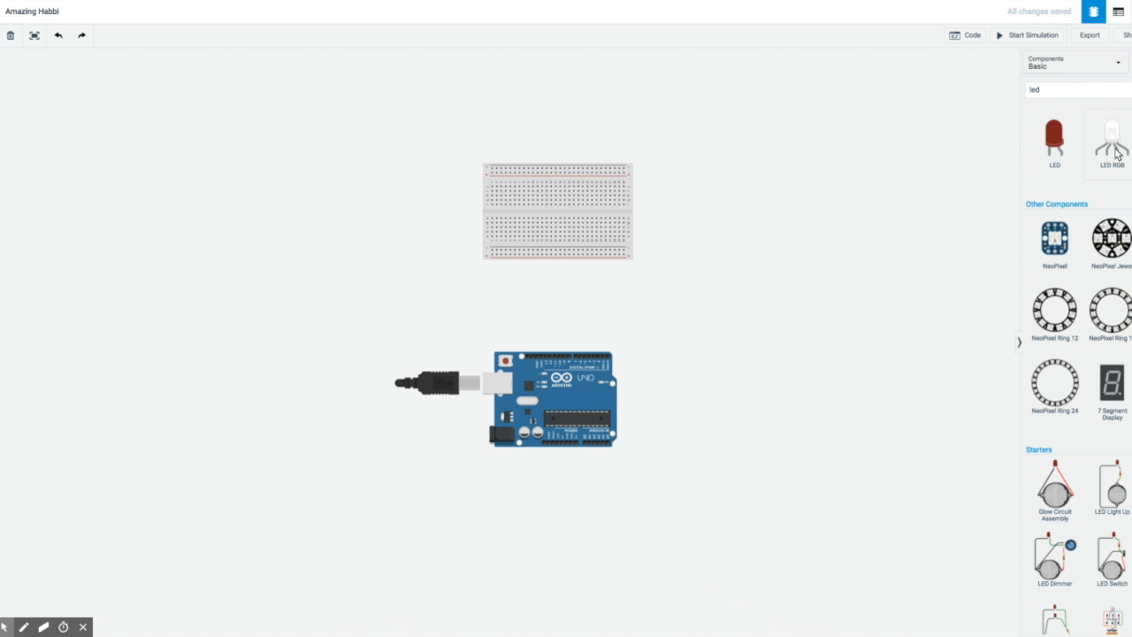
pyautogui.moveTo(1116, 154); pyautogui.dragTo(562, 195)
pyautogui.click(562, 190)
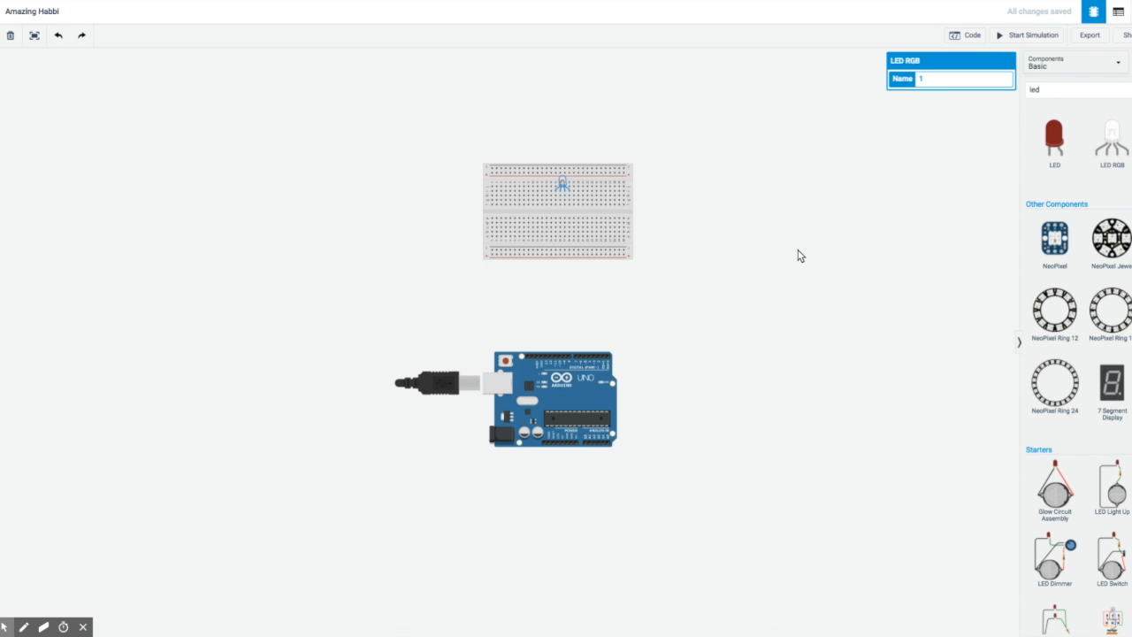
# - Search the components for "resistor" and place one below the RGB LED's outer leg in breadboard column 18, bridging the center gap
pyautogui.doubleClick(1044, 89)
pyautogui.write('tesisto')
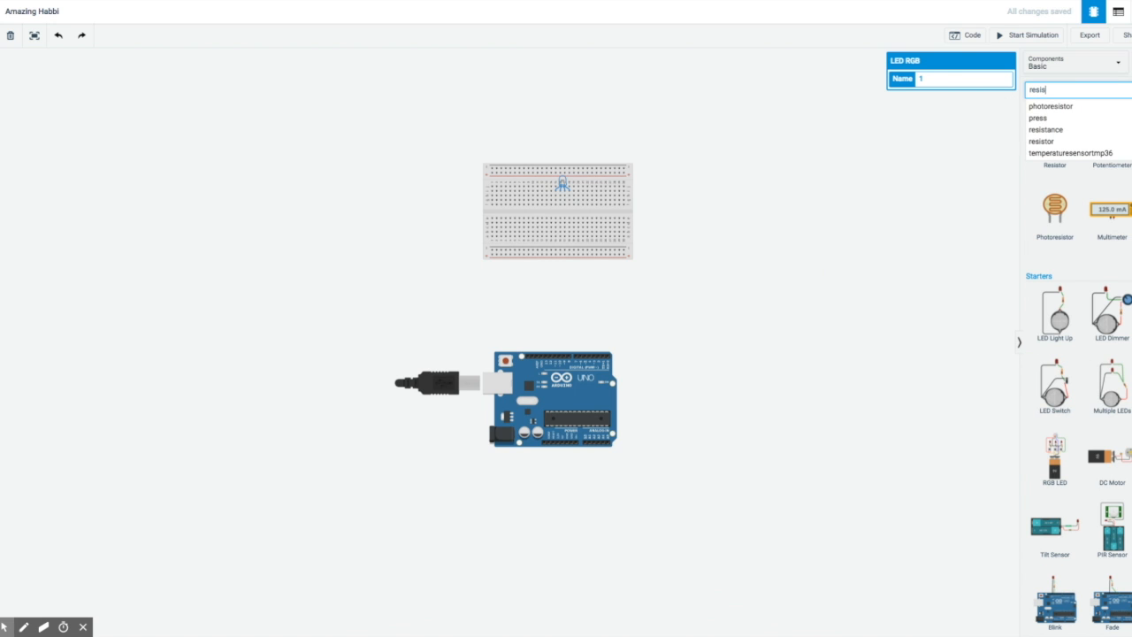
pyautogui.write('r')
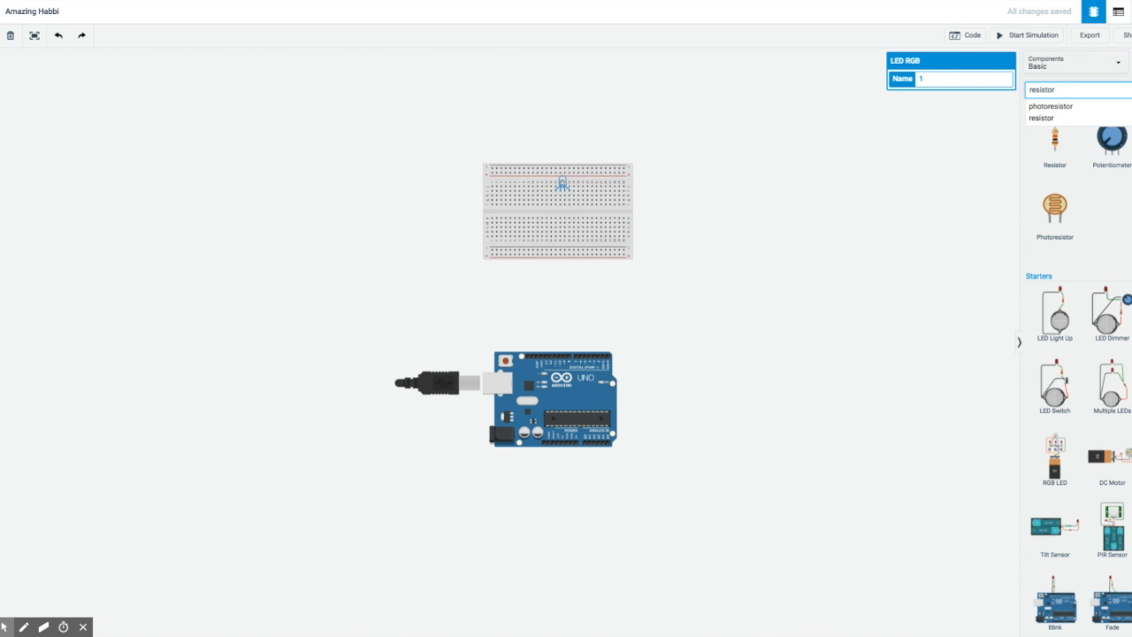
pyautogui.click(1042, 118)
pyautogui.moveTo(1042, 162); pyautogui.dragTo(571, 215)
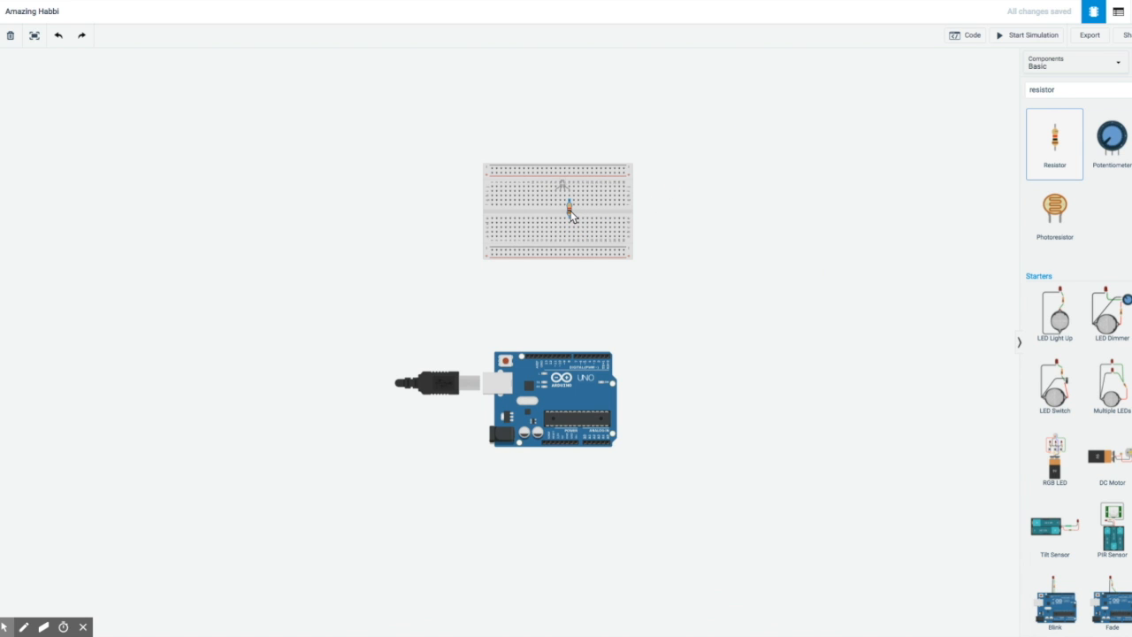
pyautogui.moveTo(572, 215); pyautogui.dragTo(570, 209)
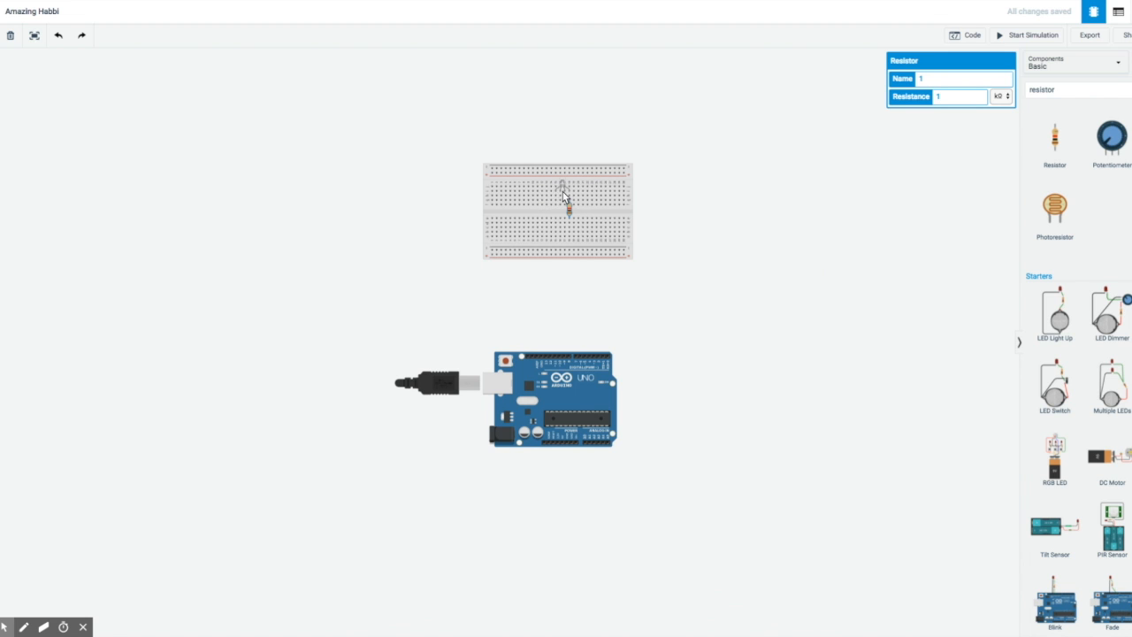
# - Place two more resistors across the breadboard's center gap, in columns 16 and 15 beside the first one
pyautogui.click(1057, 149)
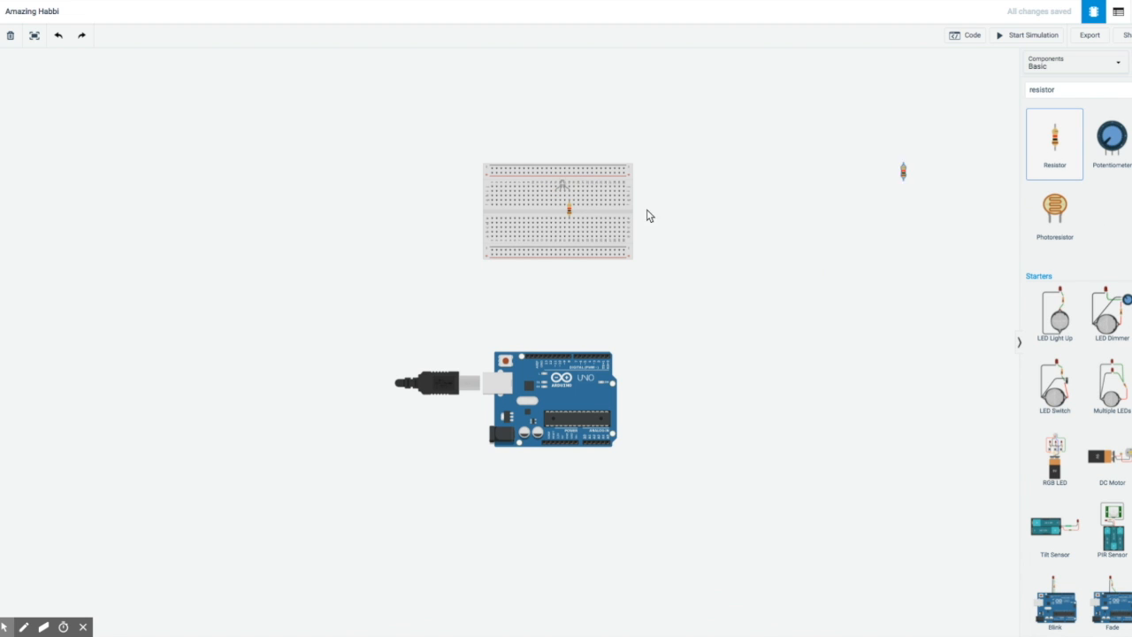
pyautogui.click(564, 217)
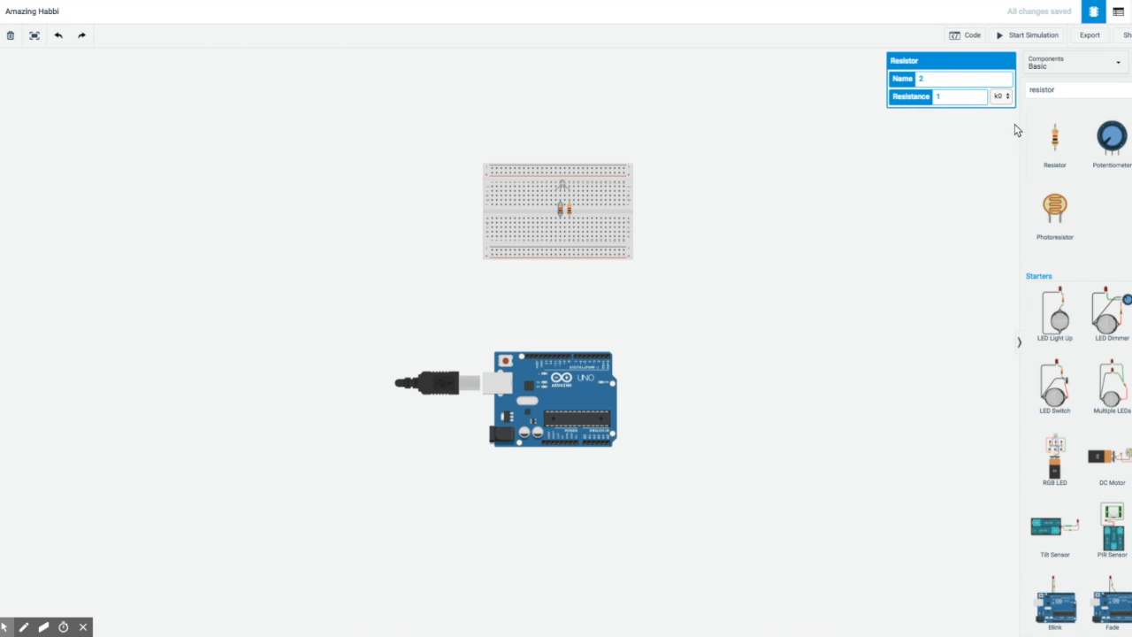
pyautogui.click(1055, 141)
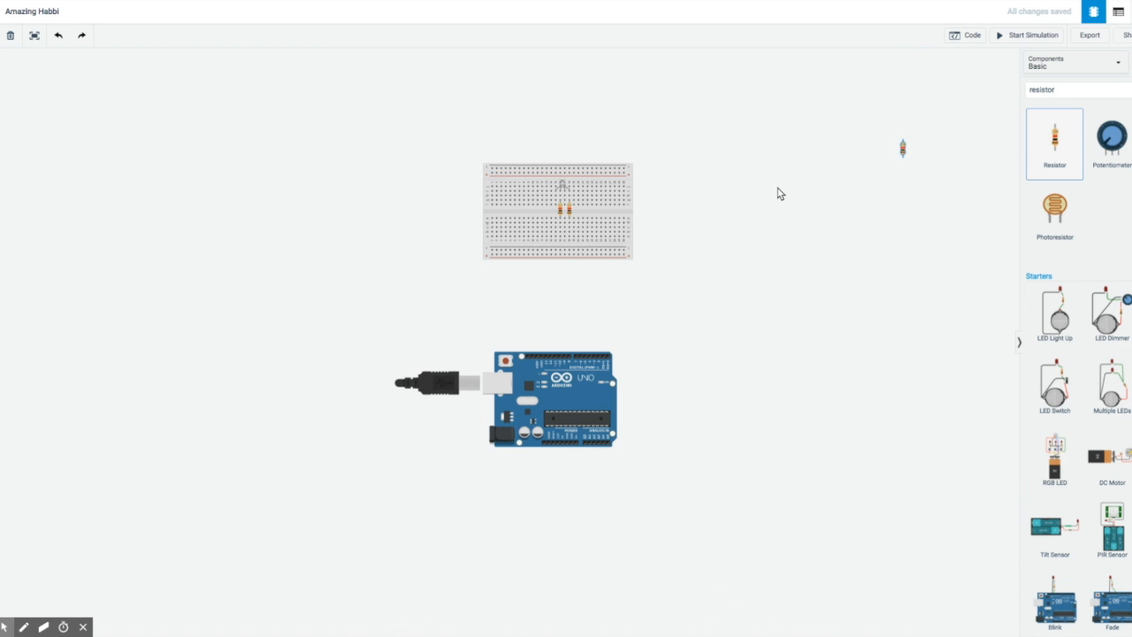
pyautogui.click(557, 212)
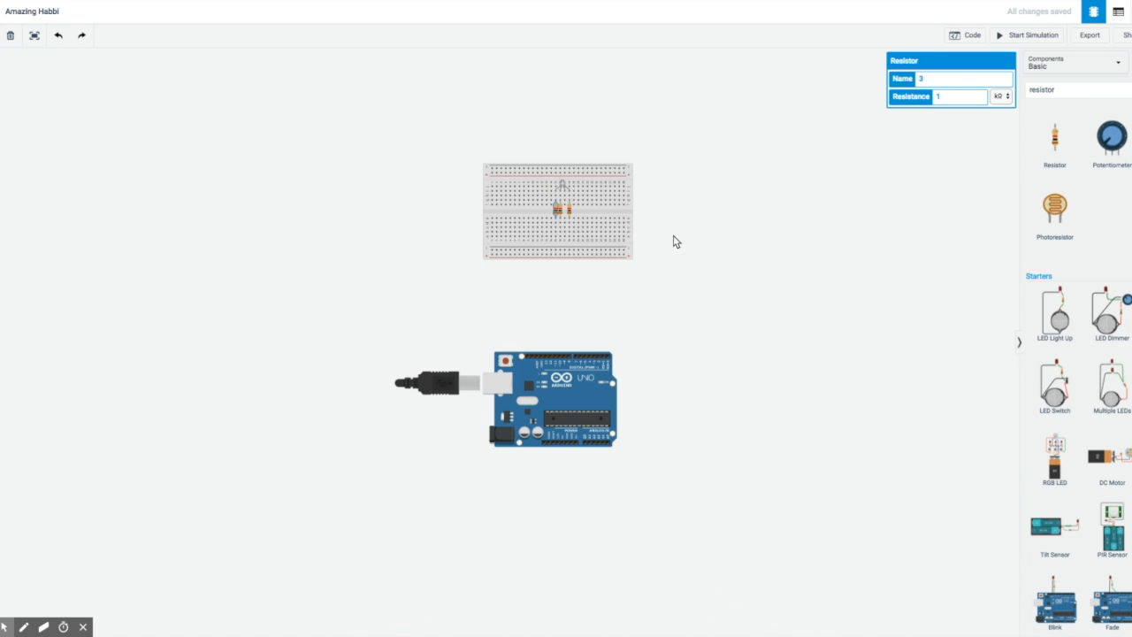
# - Set the resistance of all three resistors below the RGB LED to 220 Ω
pyautogui.click(570, 215)
pyautogui.click(999, 97)
pyautogui.click(965, 104)
pyautogui.click(905, 97)
pyautogui.click(560, 213)
pyautogui.click(1005, 100)
pyautogui.click(969, 99)
pyautogui.moveTo(960, 93); pyautogui.dragTo(881, 86)
pyautogui.moveTo(942, 102); pyautogui.dragTo(915, 95)
pyautogui.write('22')
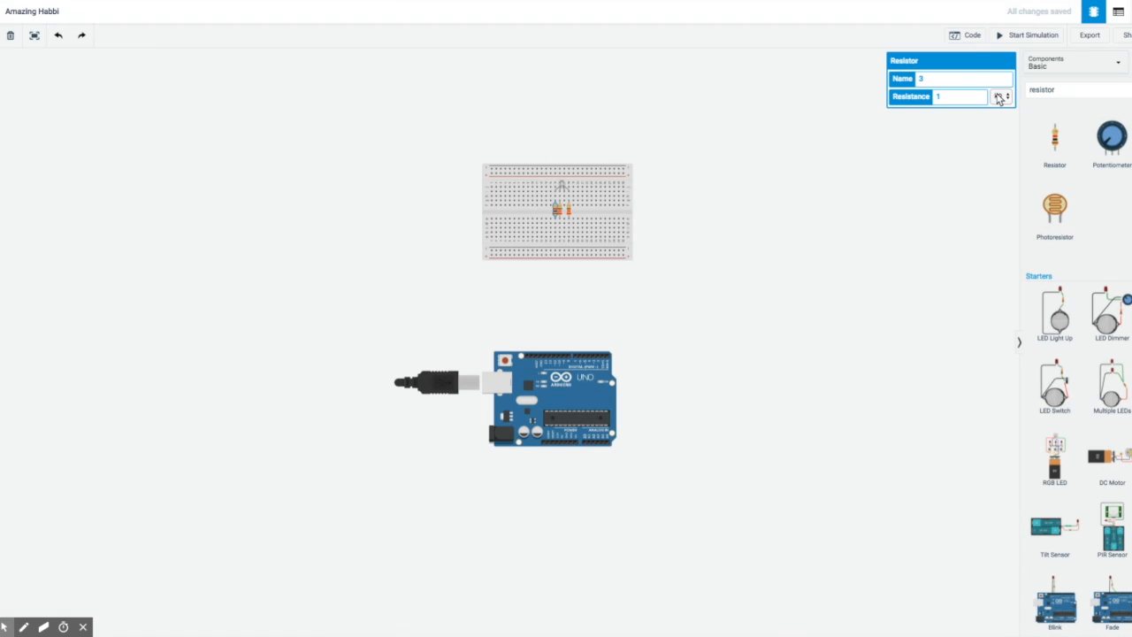
pyautogui.click(951, 96)
pyautogui.moveTo(949, 96); pyautogui.dragTo(912, 91)
pyautogui.click(784, 215)
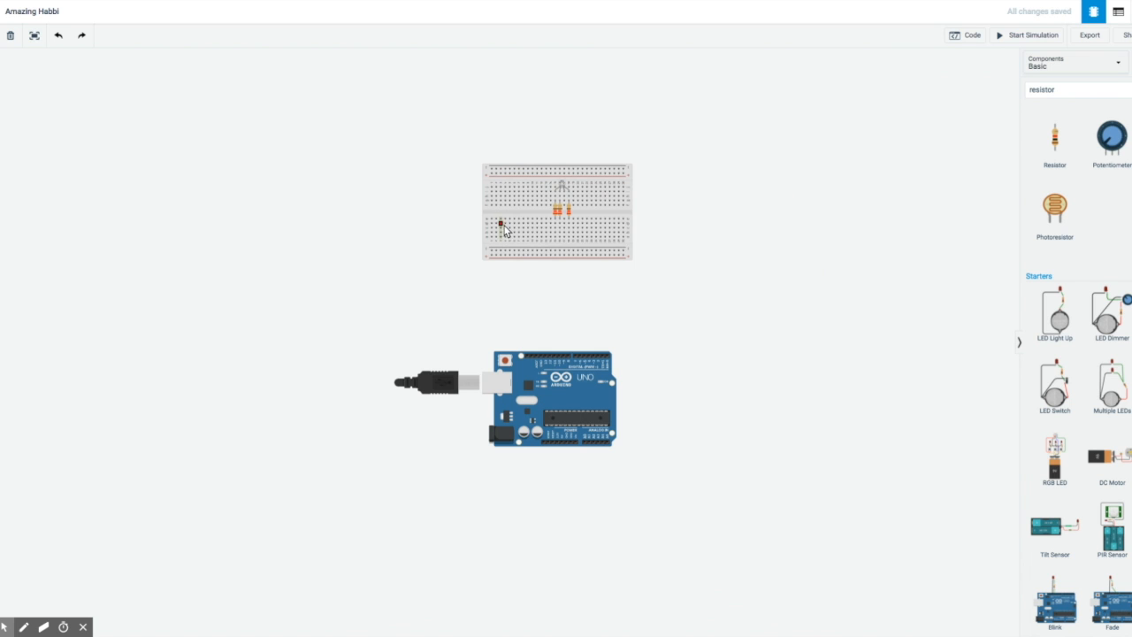
# - Wire the breadboard's two negative rails together at column 30 and its two positive rails together at column 29
pyautogui.scroll(-1, 563, 222)
pyautogui.scroll(5, 565, 224)
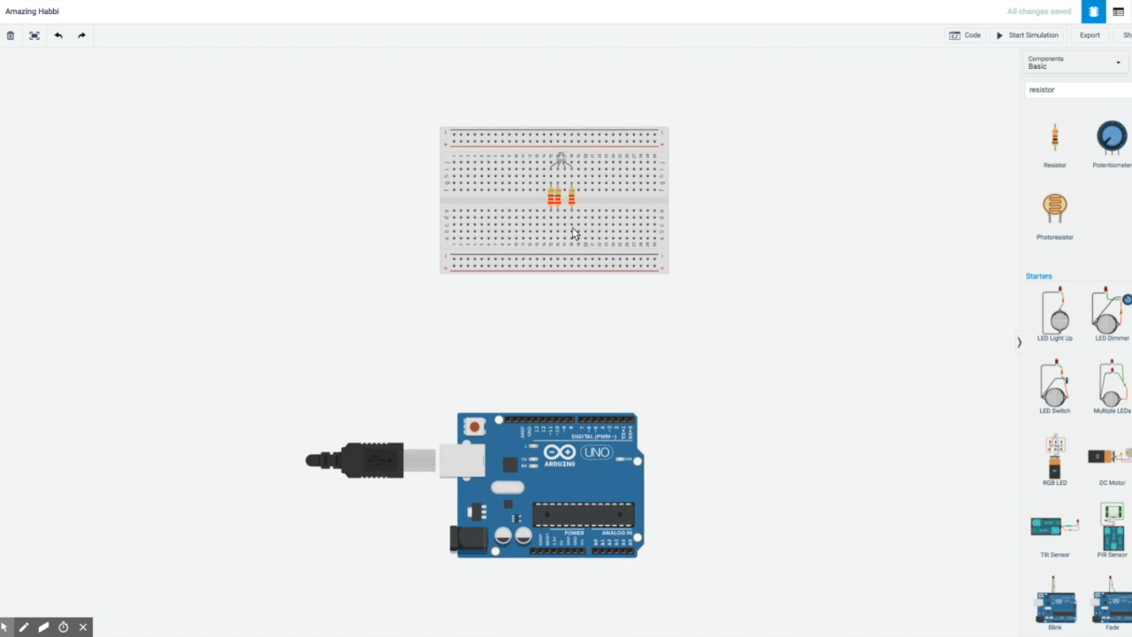
pyautogui.scroll(1, 571, 228)
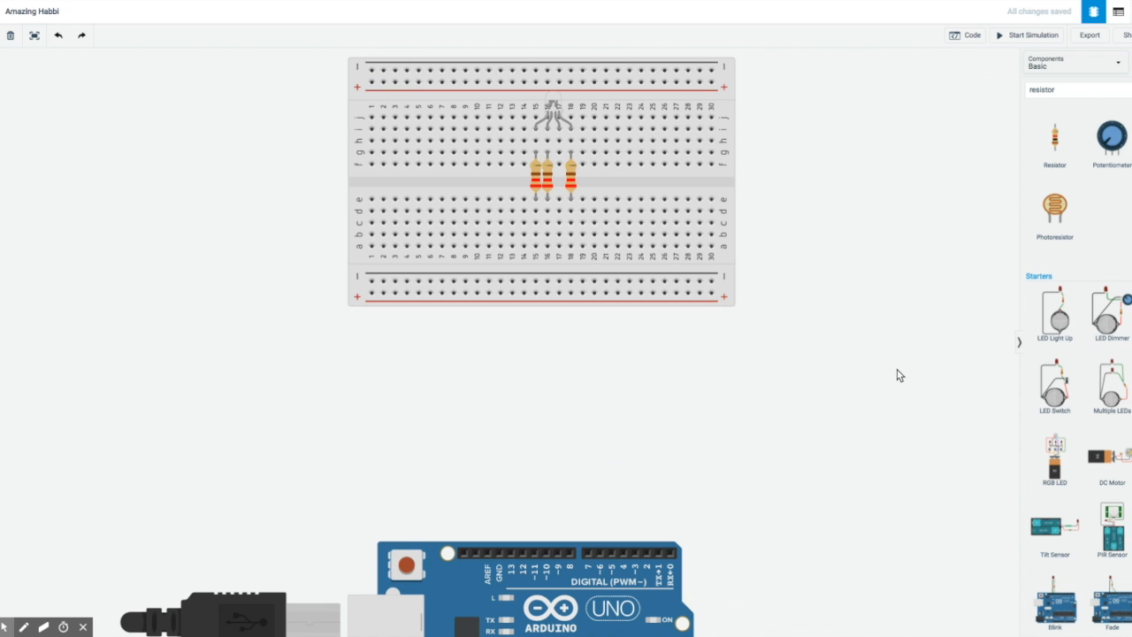
pyautogui.click(712, 71)
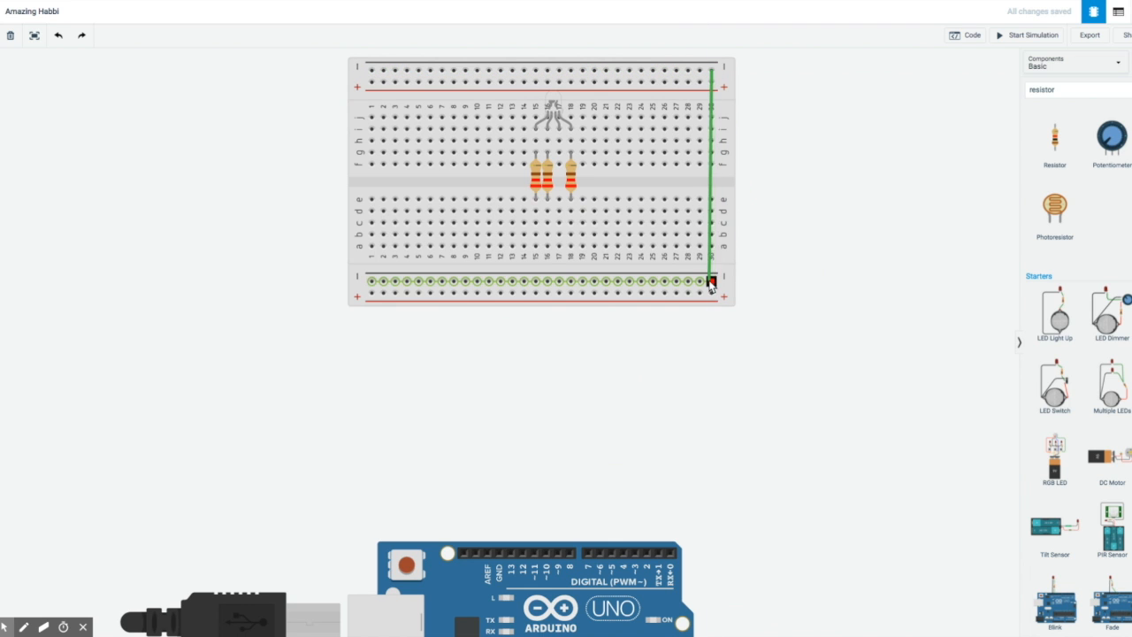
pyautogui.click(712, 282)
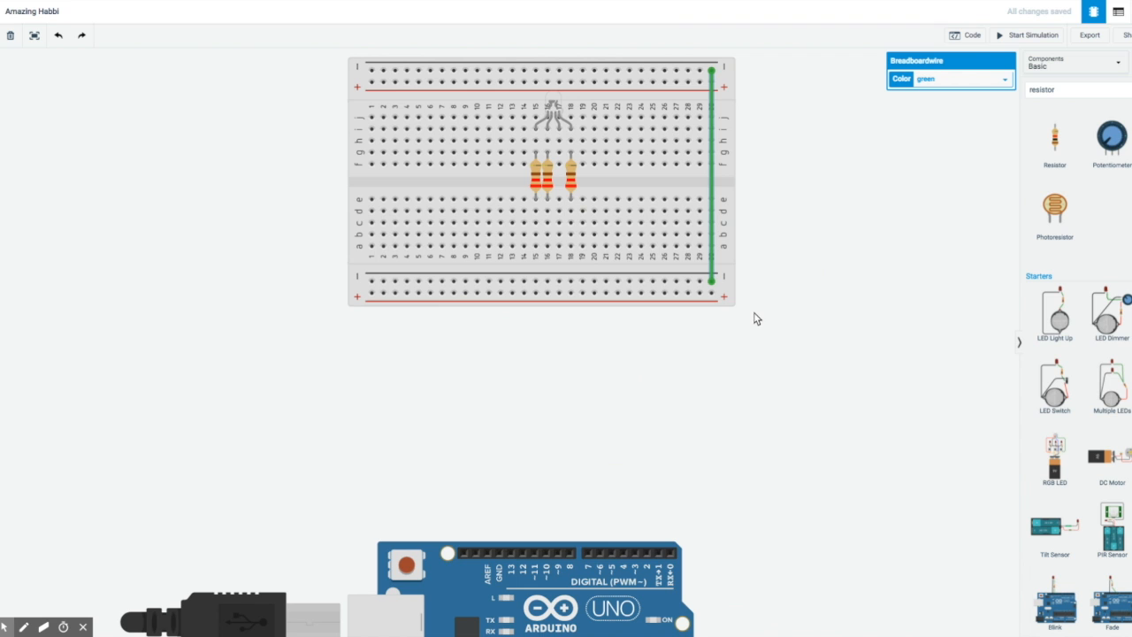
pyautogui.click(699, 83)
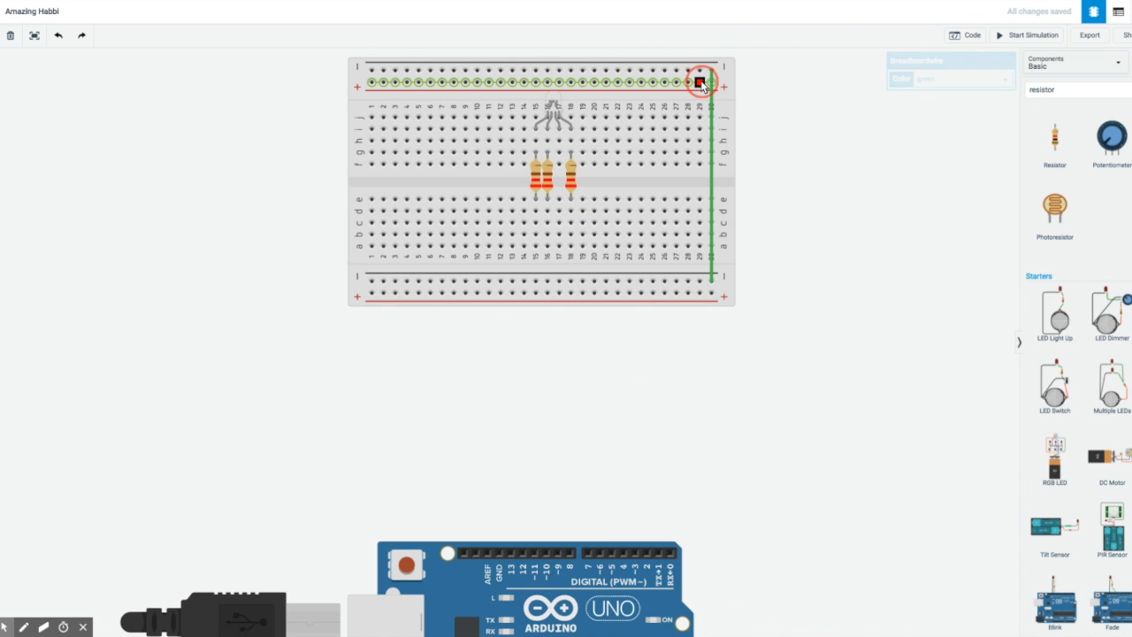
pyautogui.click(700, 295)
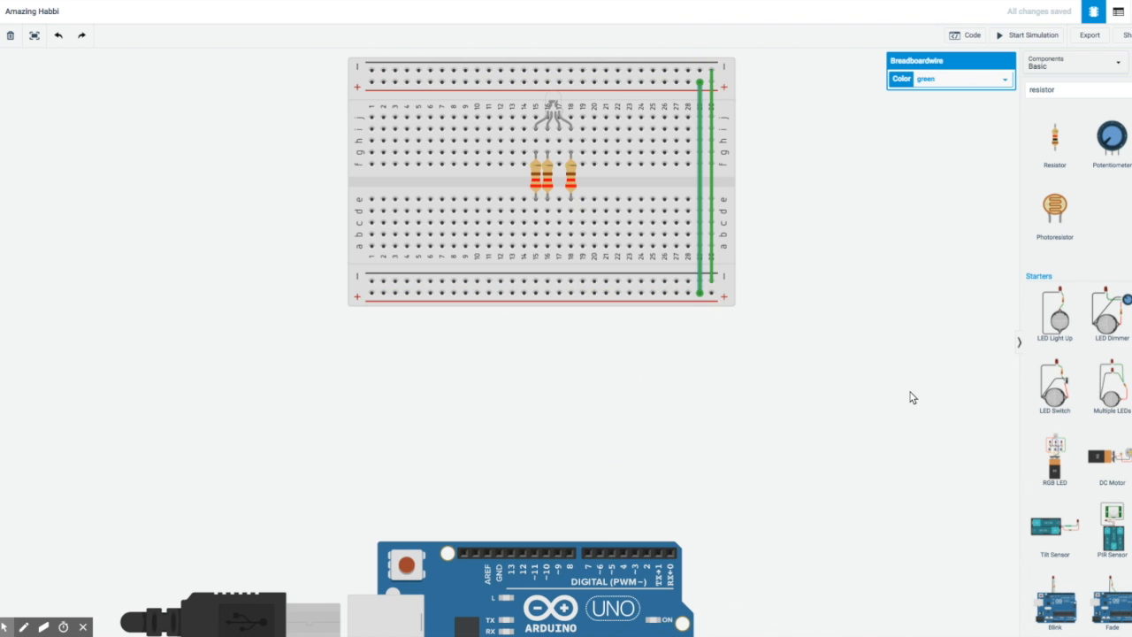
pyautogui.click(860, 369)
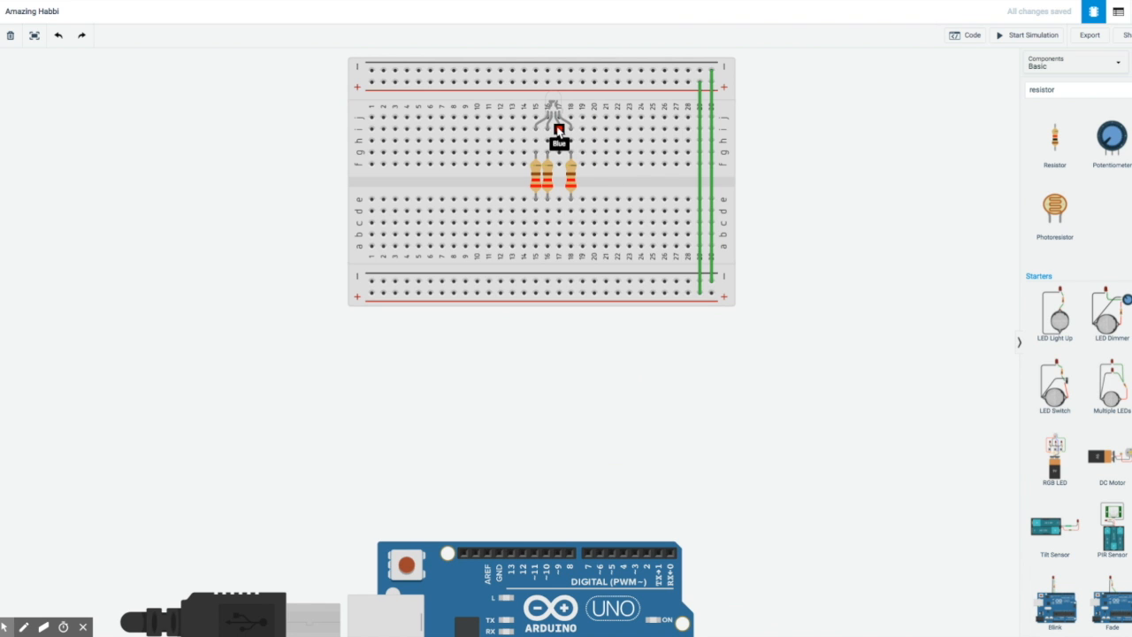
# - Move the column 16 resistor to column 17 and wire the RGB LED's cathode to the lower negative rail
pyautogui.moveTo(544, 177); pyautogui.dragTo(555, 178)
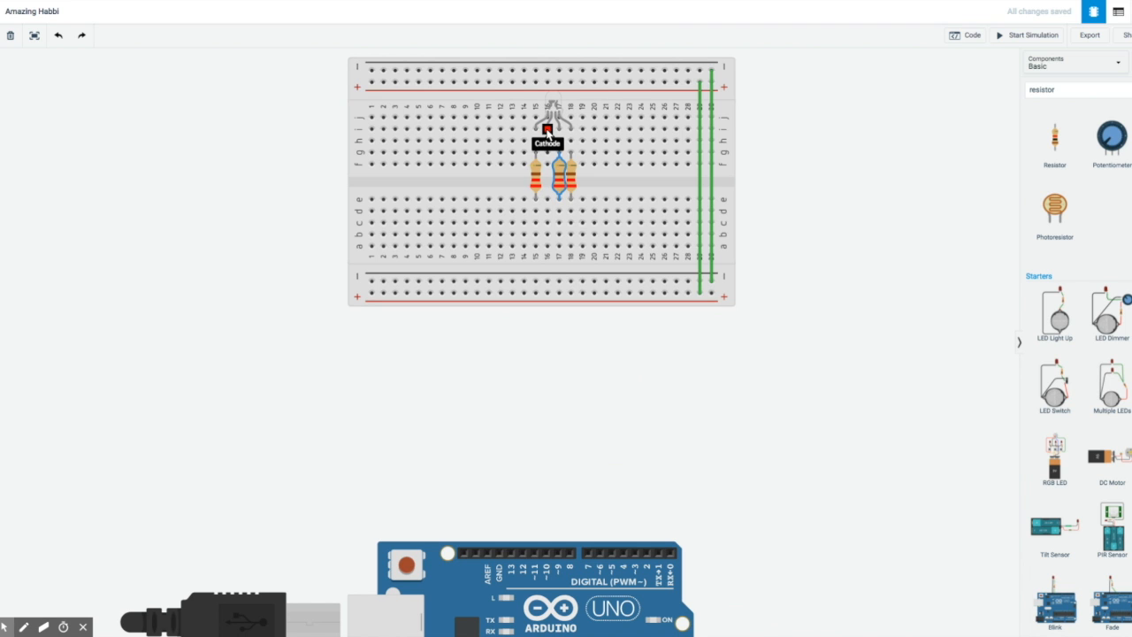
pyautogui.click(548, 130)
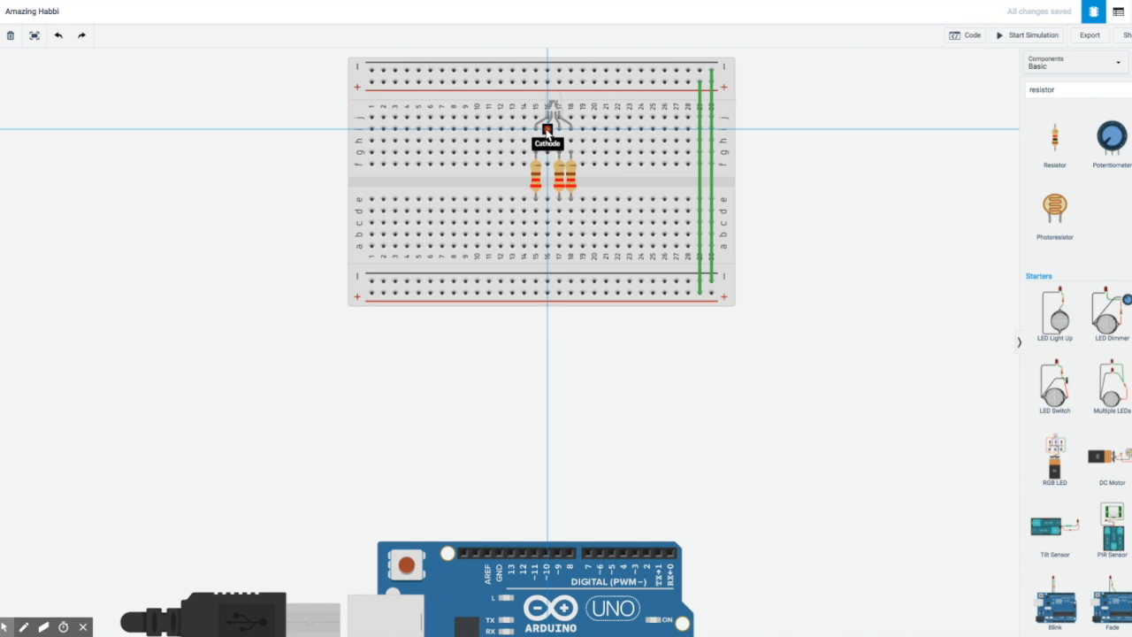
pyautogui.click(547, 282)
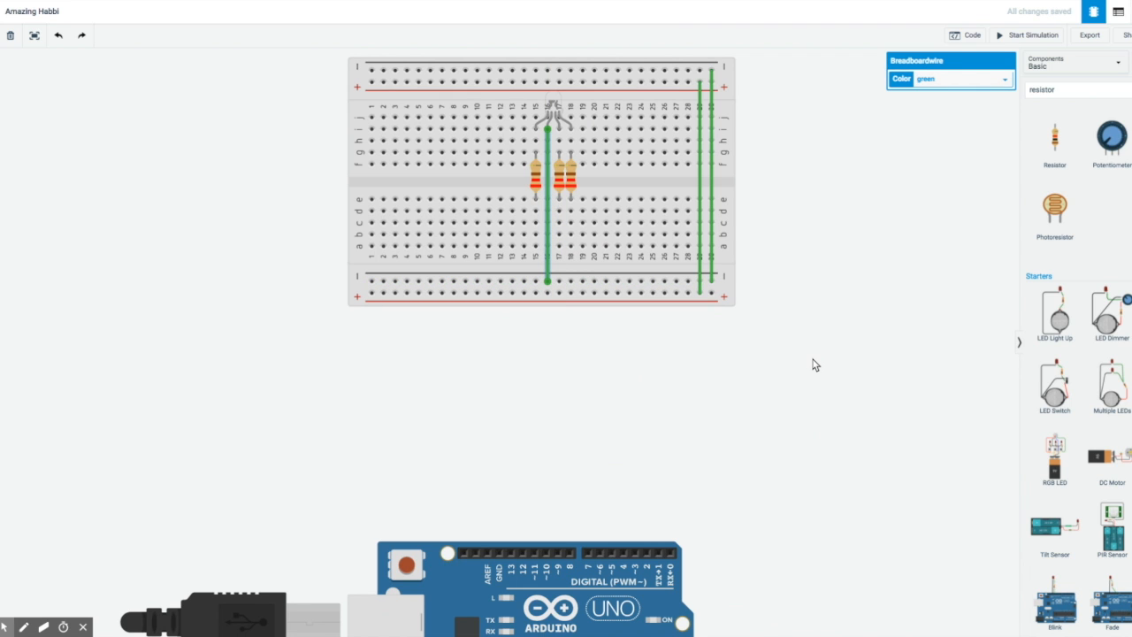
# - Move the Arduino Uno up so it sits just below the breadboard
pyautogui.scroll(3, 813, 359)
pyautogui.scroll(-3, 814, 354)
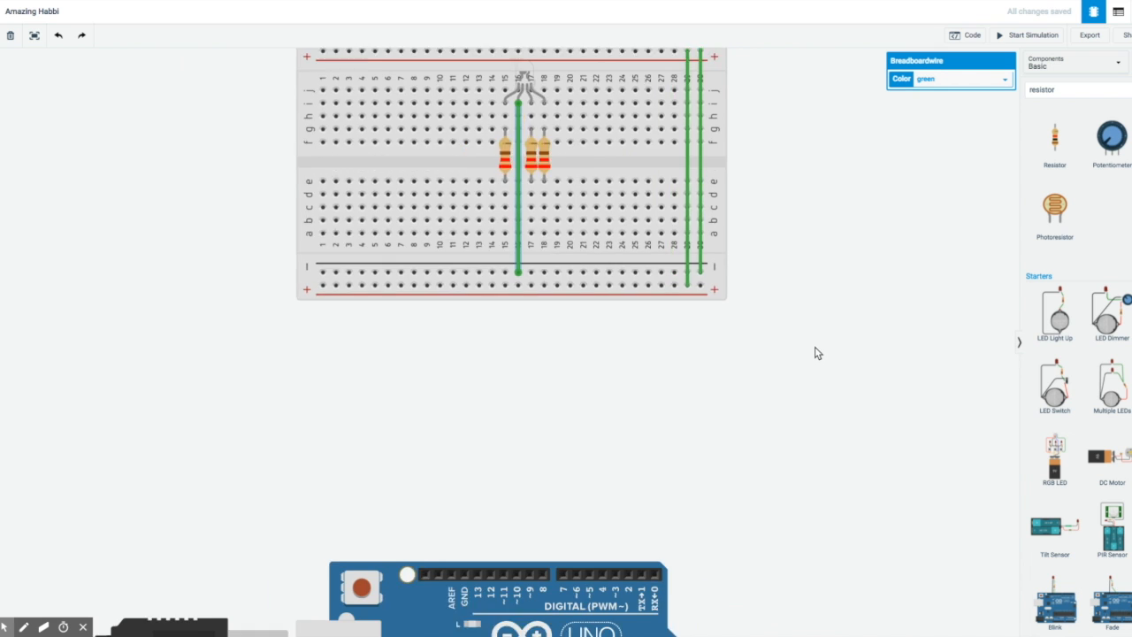
pyautogui.moveTo(581, 573); pyautogui.dragTo(578, 398)
pyautogui.click(812, 416)
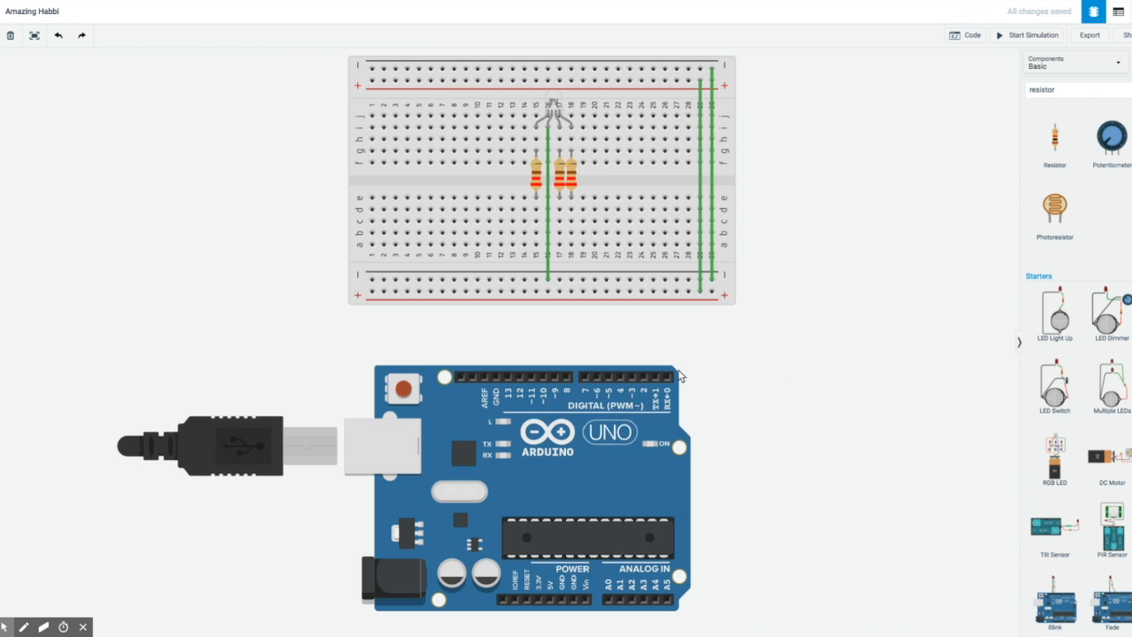
# - Wire Arduino pins 3, 5 and 6 to row a of breadboard columns 15, 17 and 18 respectively
pyautogui.click(632, 377)
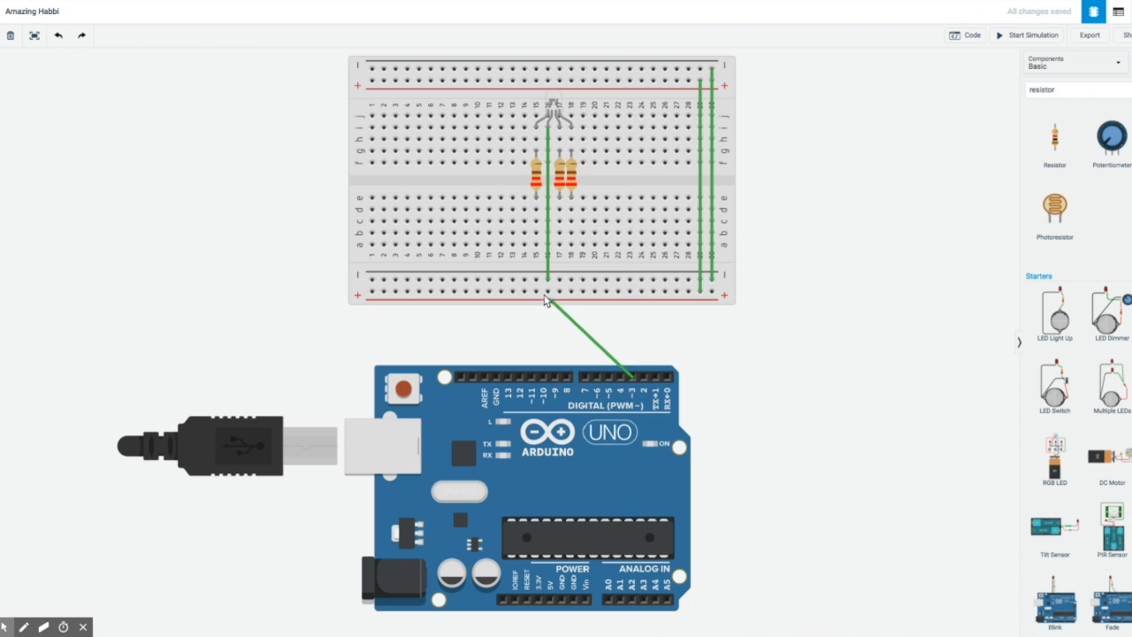
pyautogui.click(535, 246)
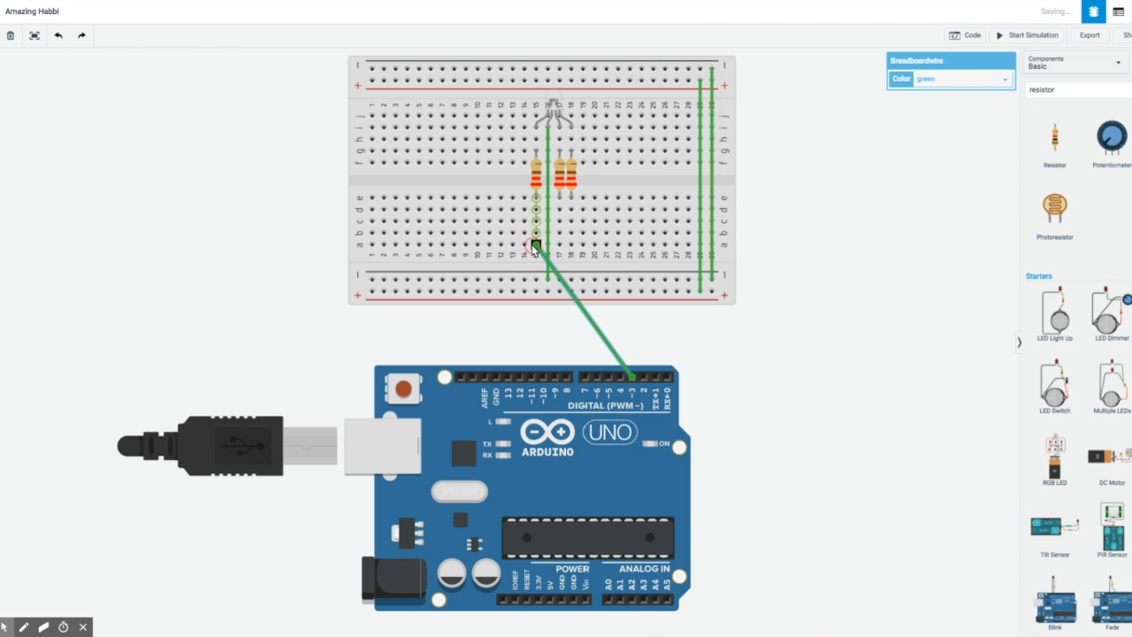
pyautogui.click(608, 381)
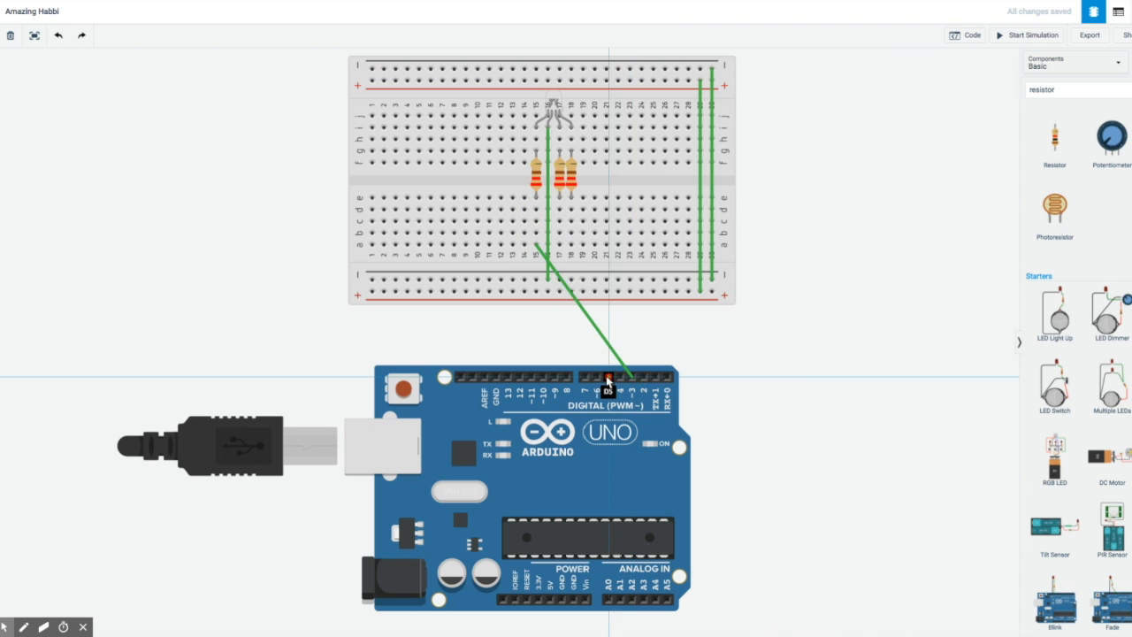
pyautogui.click(559, 246)
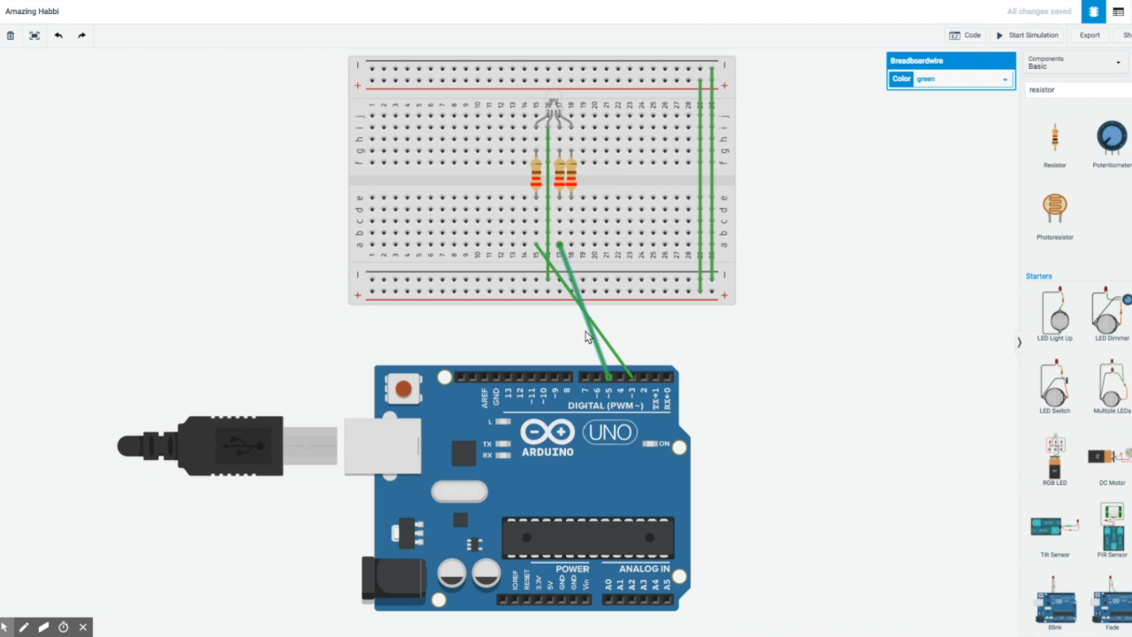
pyautogui.click(594, 375)
pyautogui.click(571, 246)
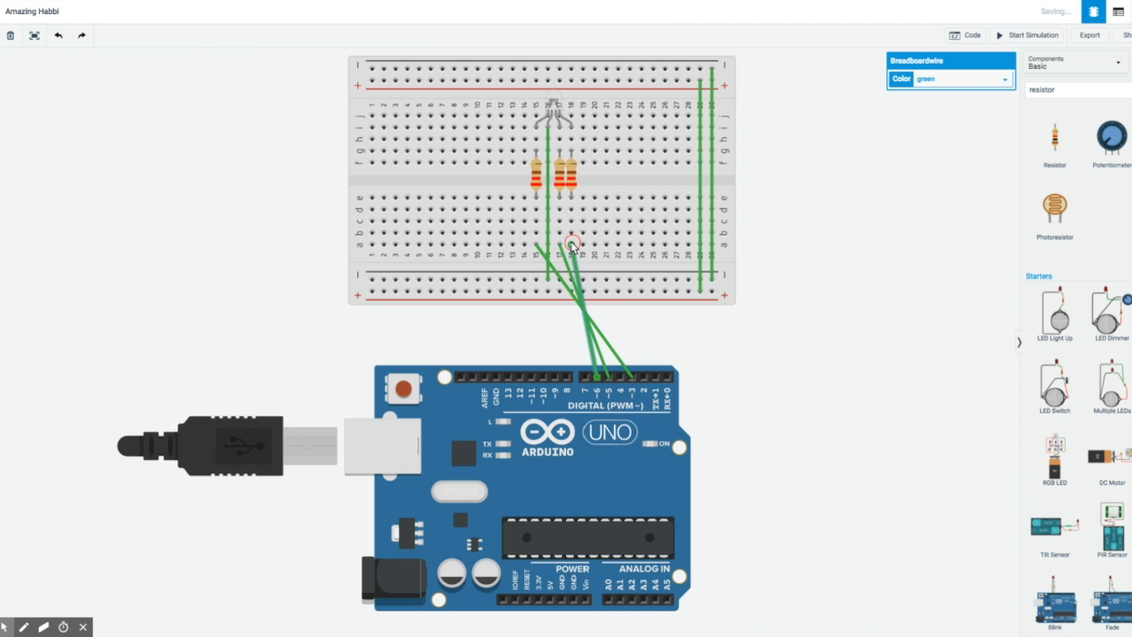
# - Wire the breadboard's lower negative rail at column 1 to the Arduino's GND pin beside AREF
pyautogui.click(371, 281)
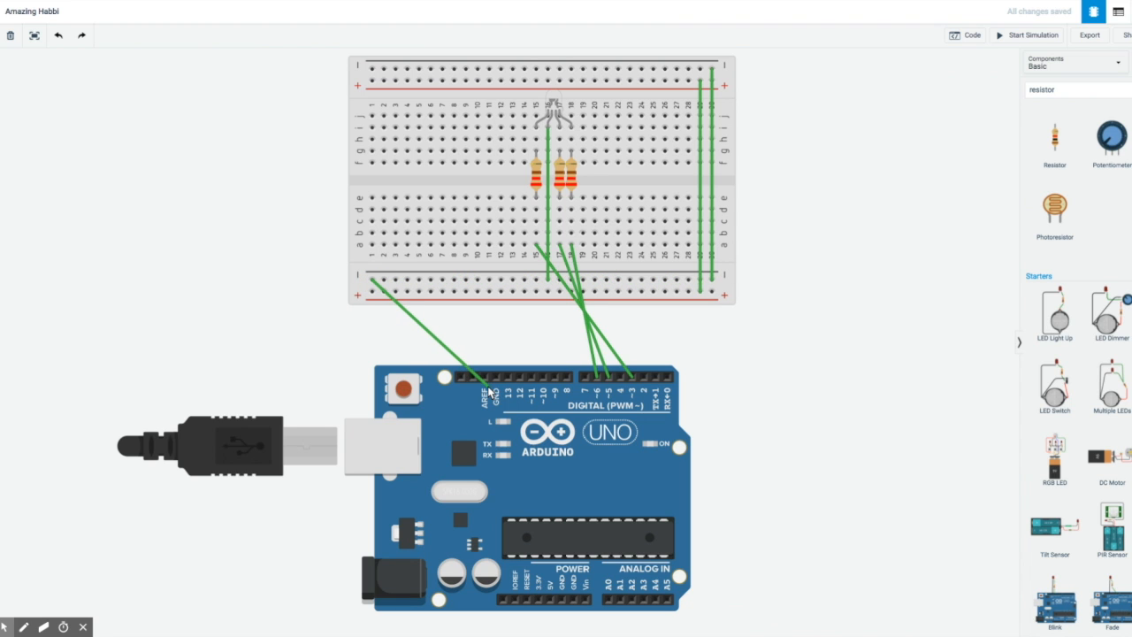
pyautogui.click(495, 380)
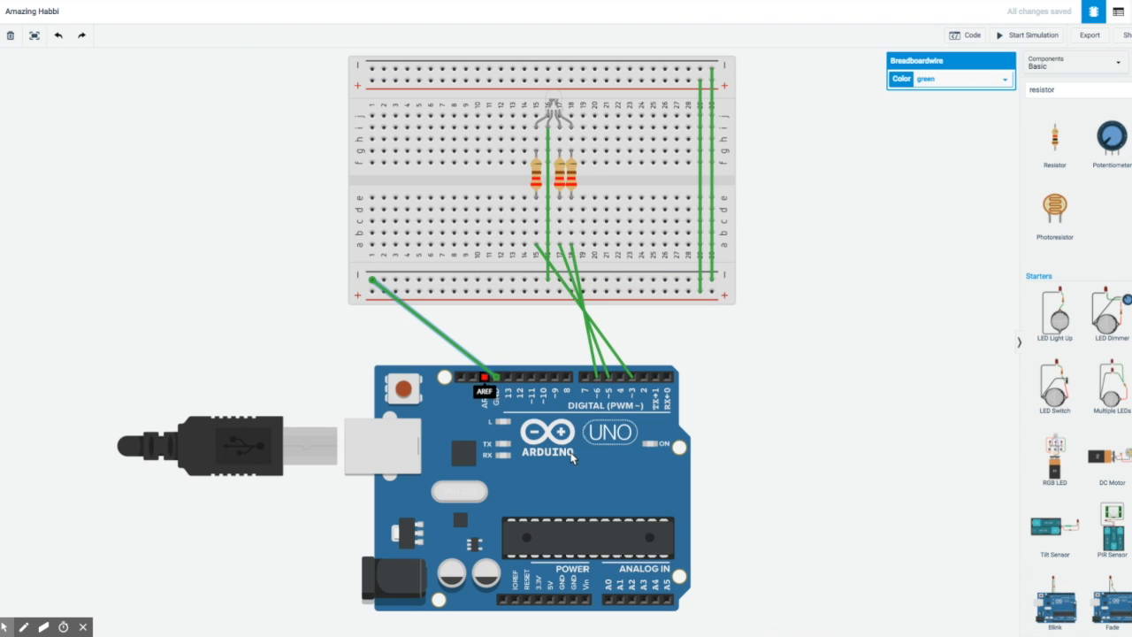
pyautogui.click(794, 438)
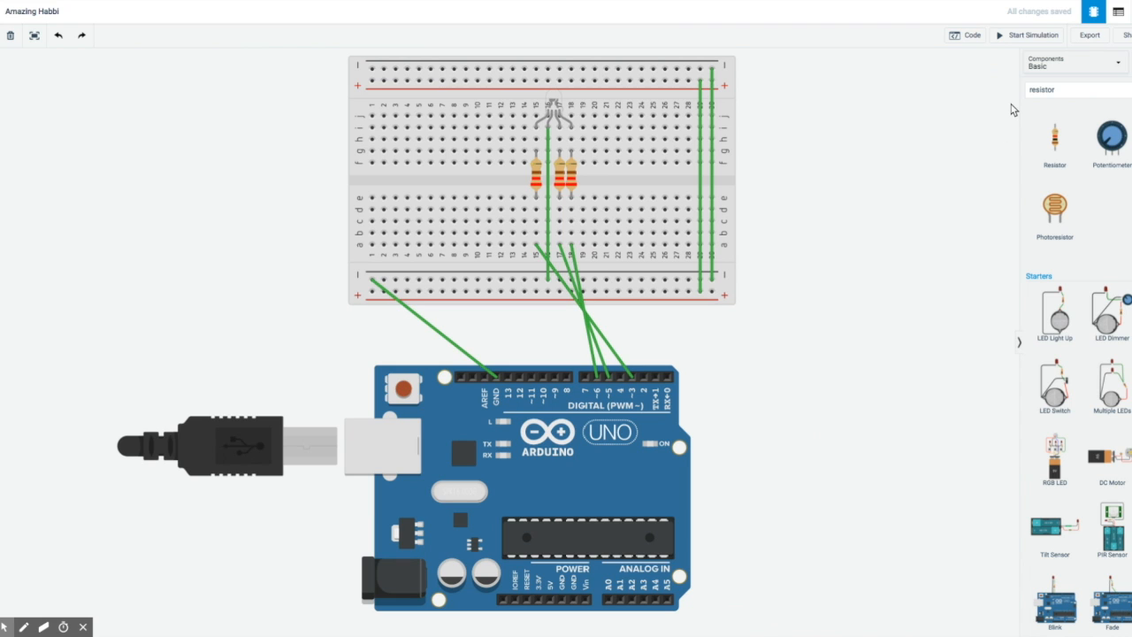
# - Open the Arduino's code editor and switch it from Blocks to Text, accepting the loss of the blocks
pyautogui.click(958, 38)
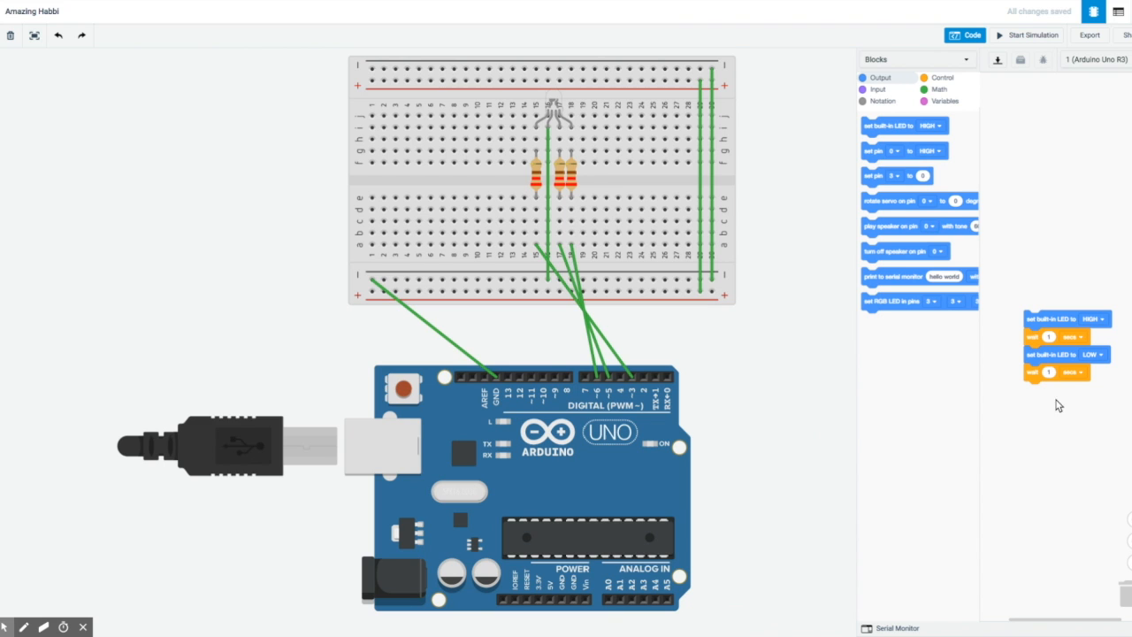
pyautogui.click(940, 64)
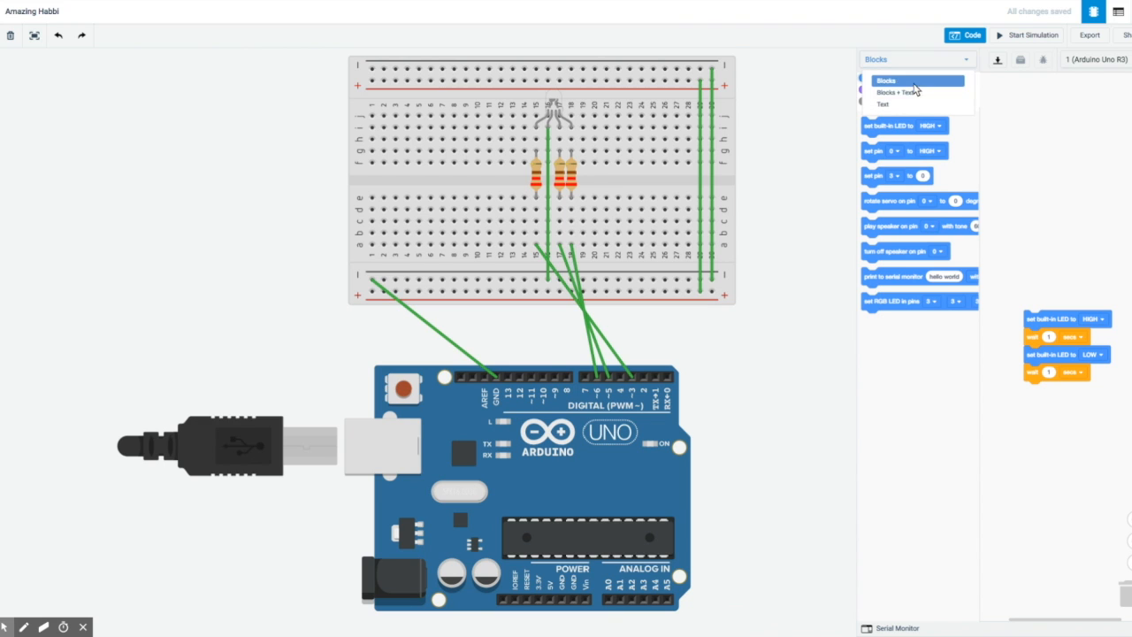
pyautogui.click(898, 104)
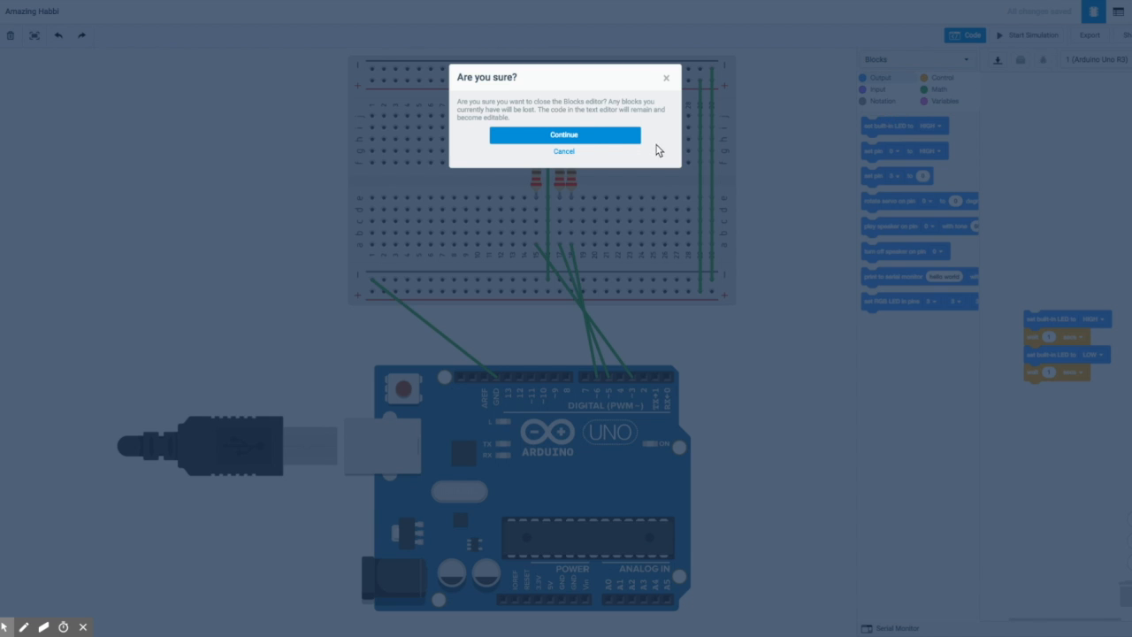
pyautogui.click(590, 136)
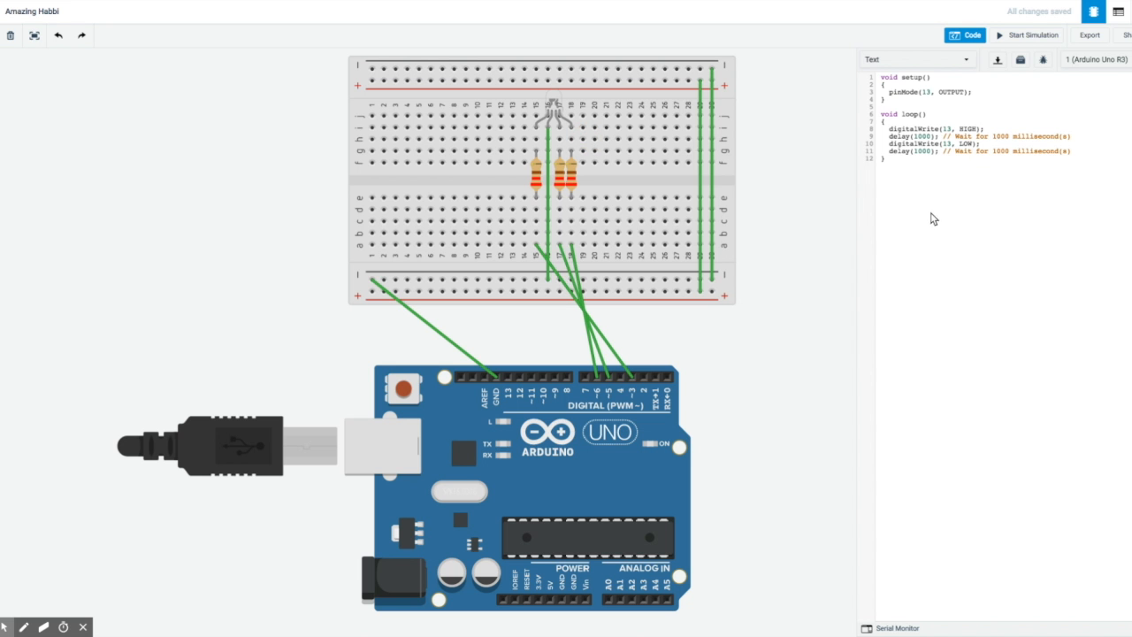
# - Replace the default code with an RGB fading sketch using redPin 3, greenPin 5, bluePin 6 and shades starting at 0, and start the simulation
pyautogui.moveTo(896, 172); pyautogui.dragTo(889, 69)
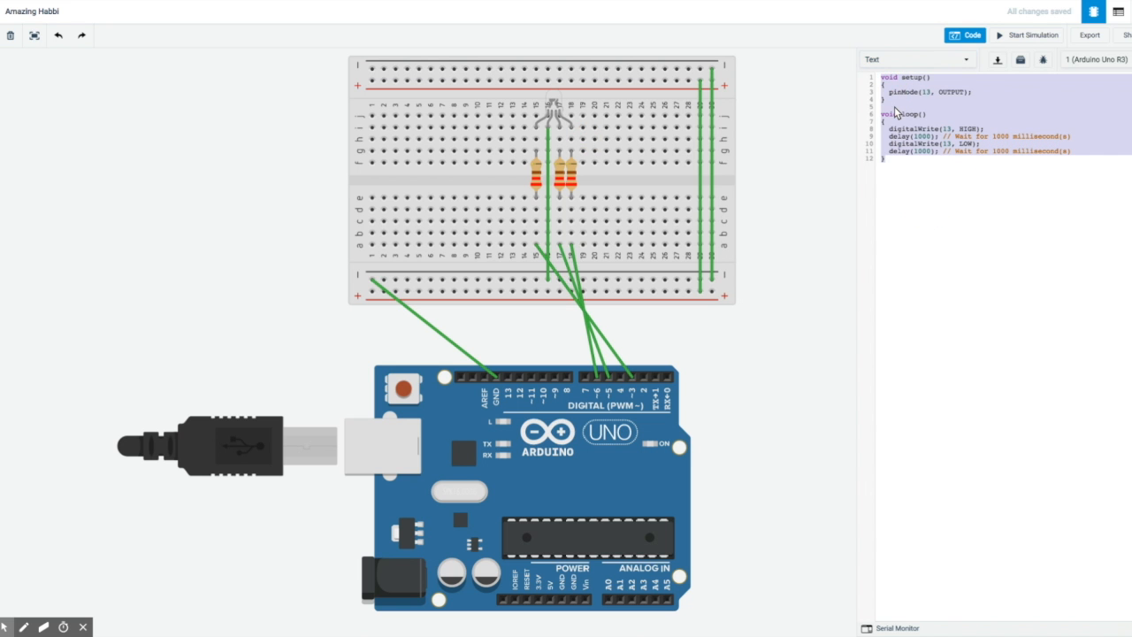
pyautogui.write('int redPin = 3; int greenPin = 5; int bluePin = 6; int redShade=0; int greenShade=0; int blueShade=0;  void setup() {   // nothing happens in setup     pinMode(redPin,OUTPUT);     pinMode(greenPin,OUTPUT);     pinMode(bluePin,OUTPUT); }  void loop() {   analogWrite(redPin,redShade);   delay(40);   analogWrite(greenPin,greenShade);   delay(40);   analogWrite(bluePin,blueShade);   delay(40);   redShade +=1;   blueShade+=2;   greenShade+=3;   if (redShade>255) redShade=redShade-255;   if (greenShade>255) greenShade=greenShade-255;   if (blueShade>255) blueShade=blueShade-255; }')
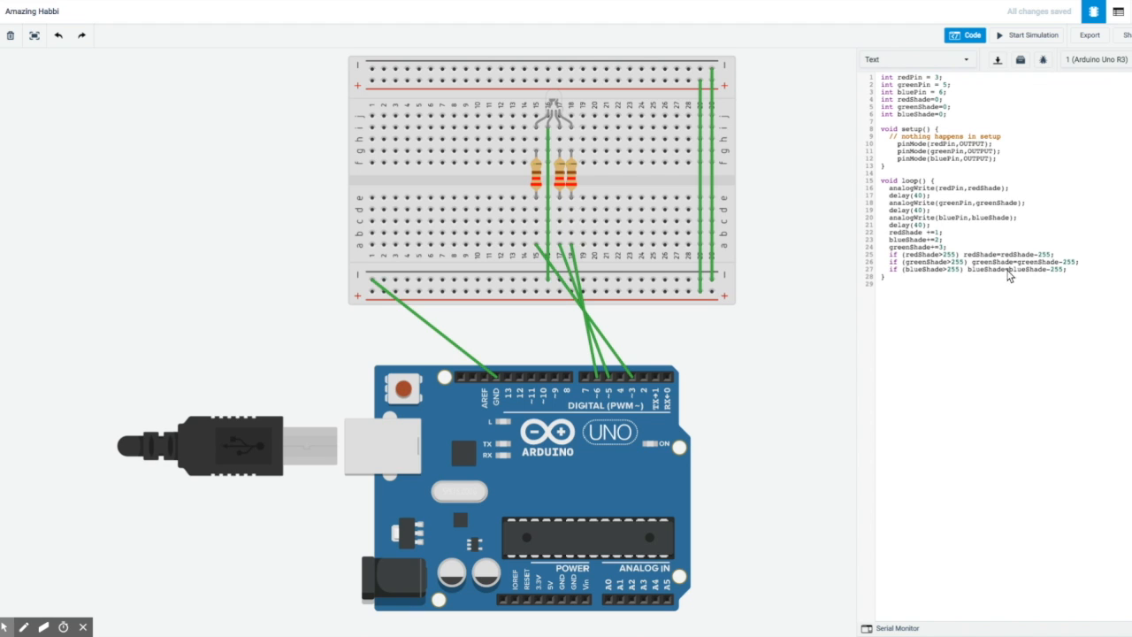
pyautogui.click(1029, 39)
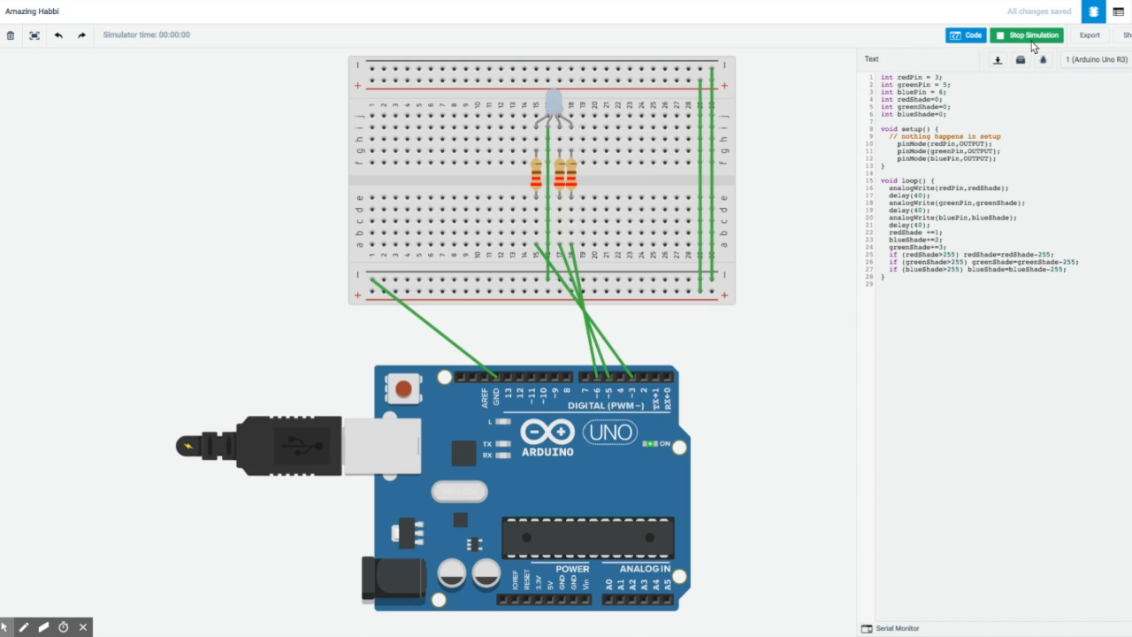